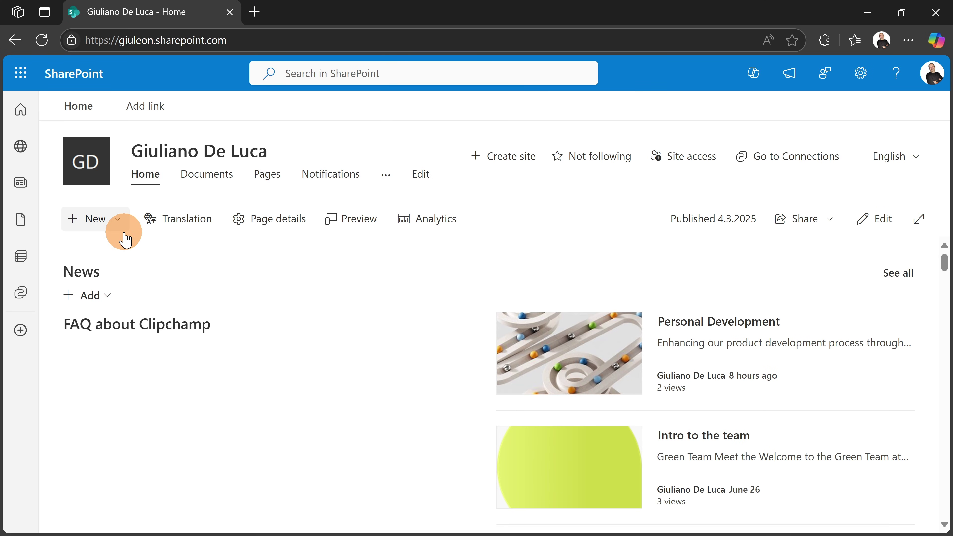
Step: Create a new site page from the New menu, starting from the blank template
left_click(118, 220)
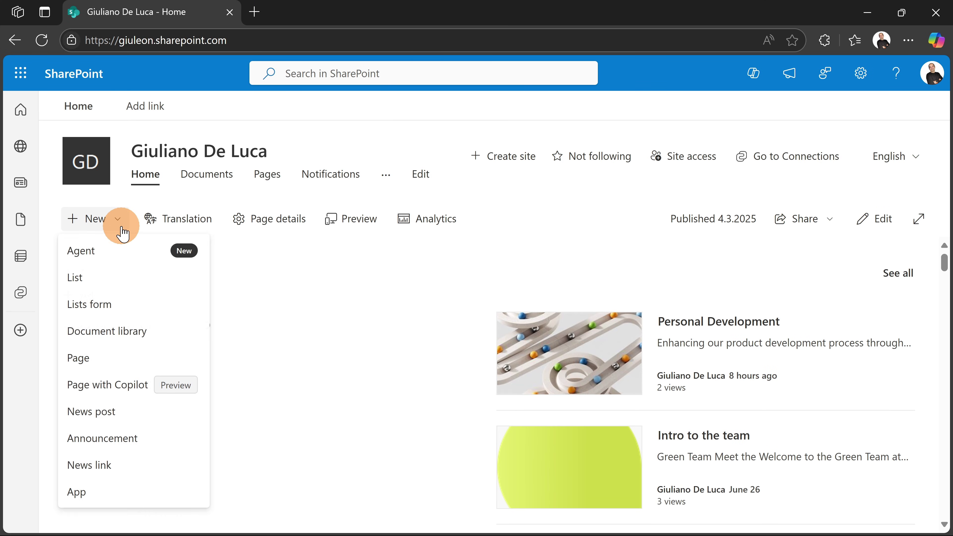
left_click(80, 358)
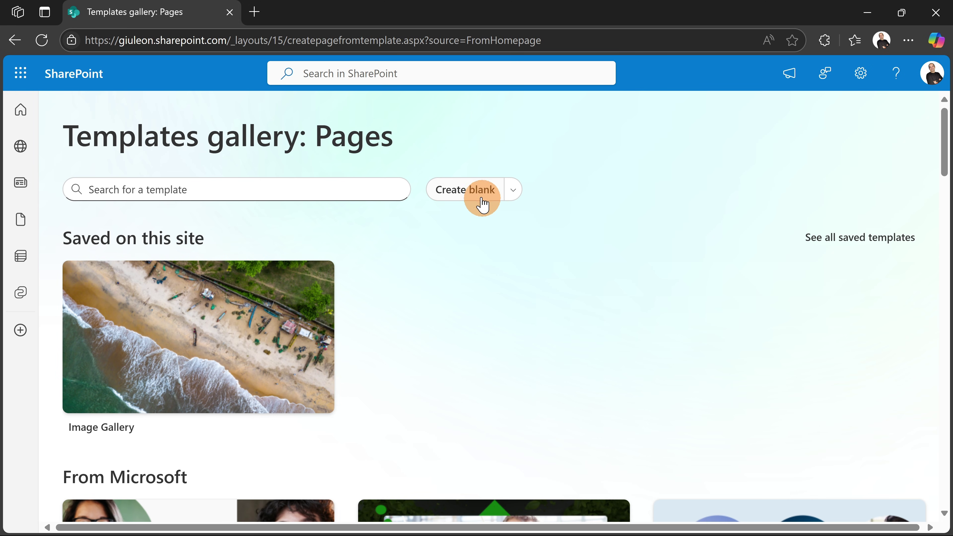
left_click(448, 199)
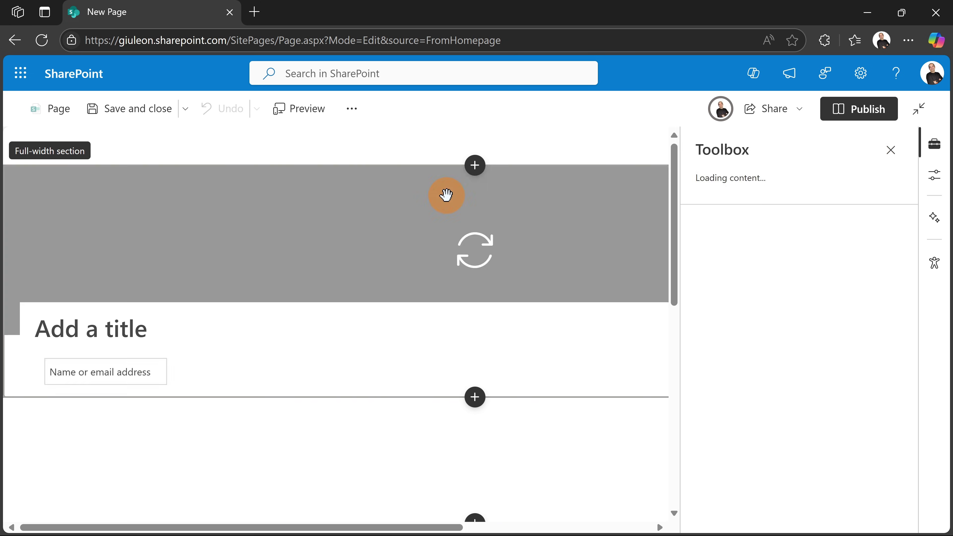
Step: Title the page 'FAQ Climate Change'
left_click(162, 341)
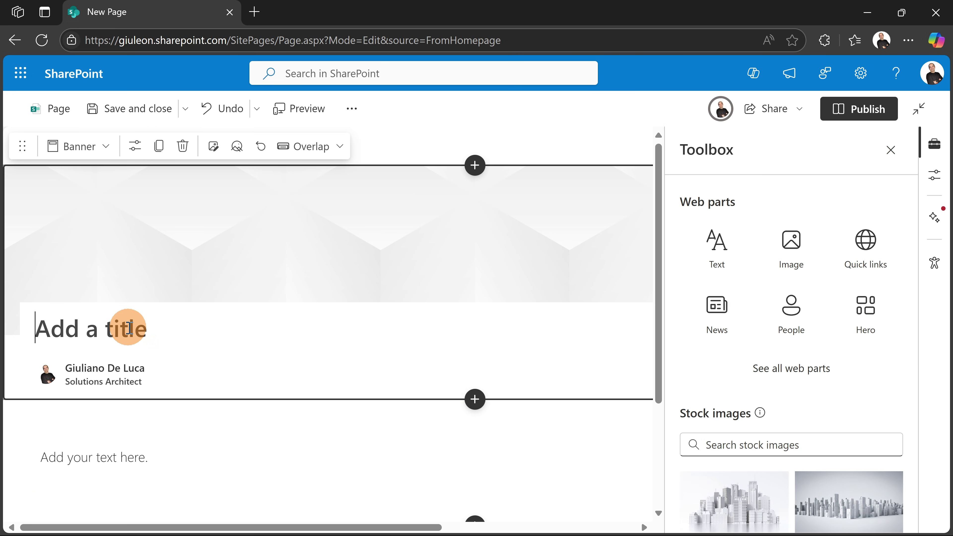
type("FAQ")
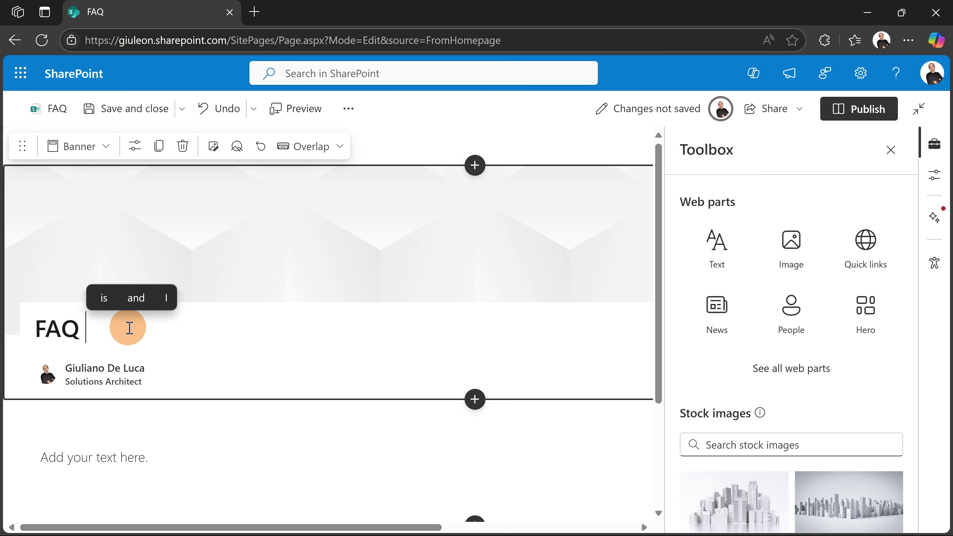
type(" Climate Change")
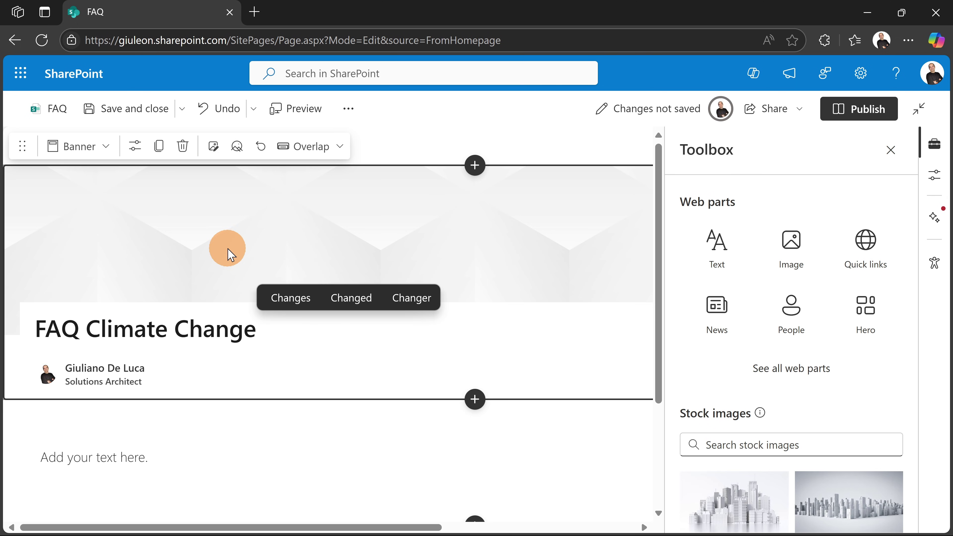
left_click(297, 259)
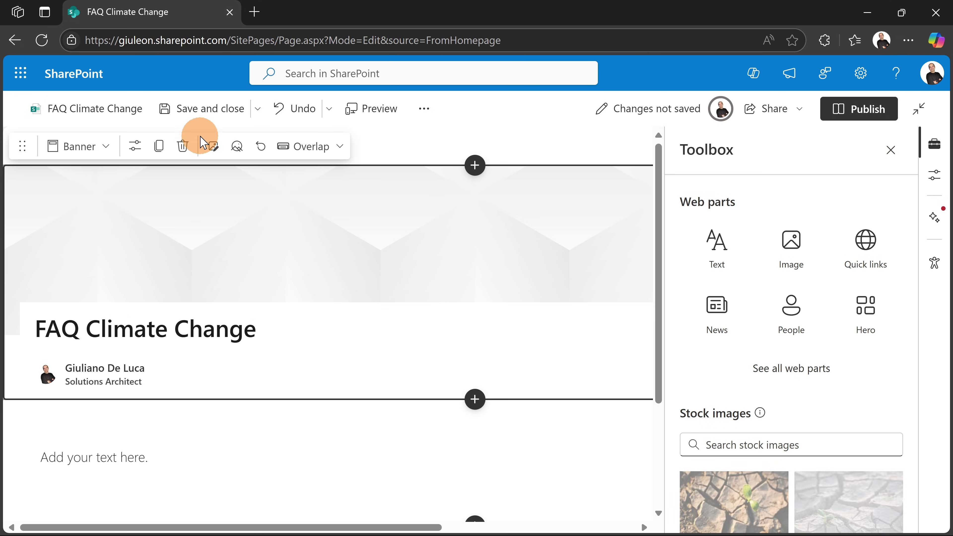
Step: Replace the banner image with the iceberg photo from the stock images
left_click(210, 147)
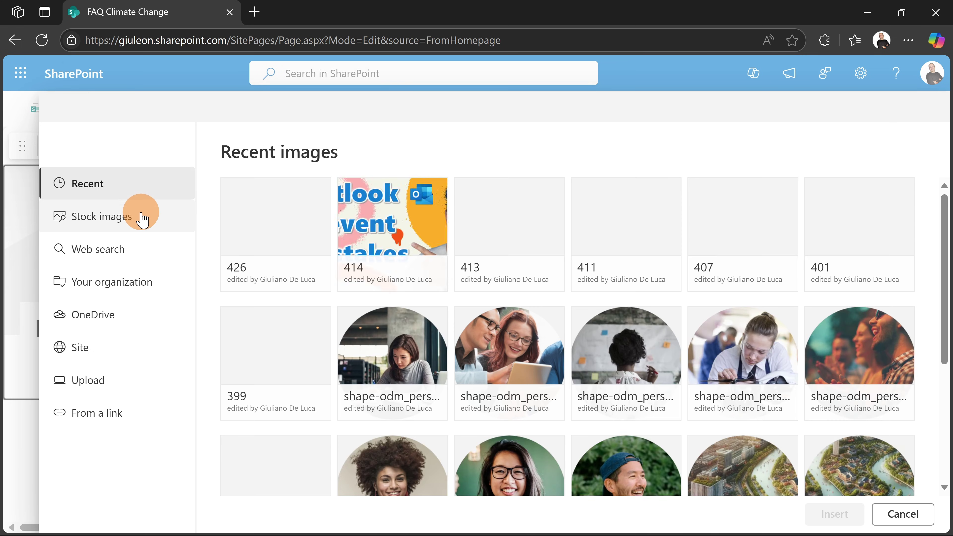
left_click(140, 212)
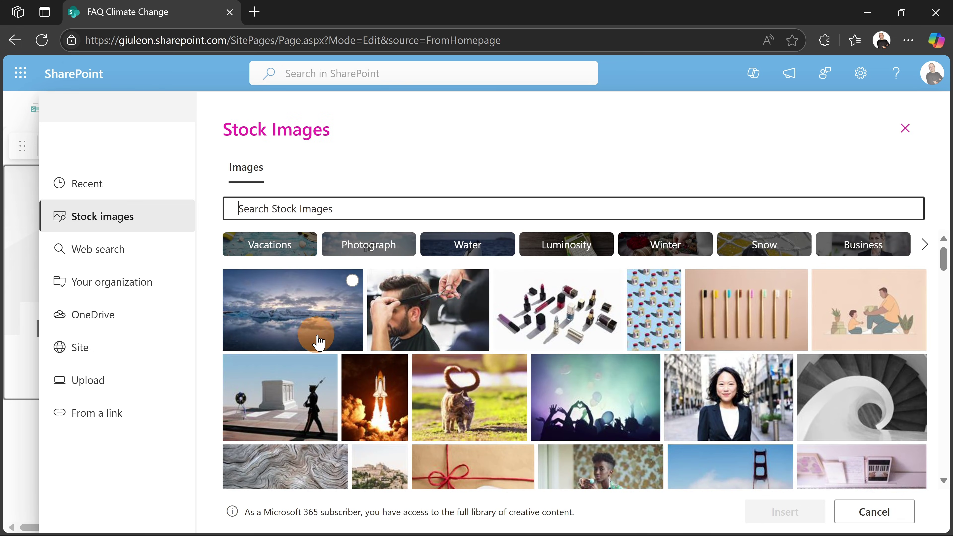
left_click(317, 338)
left_click(868, 511)
left_click(785, 511)
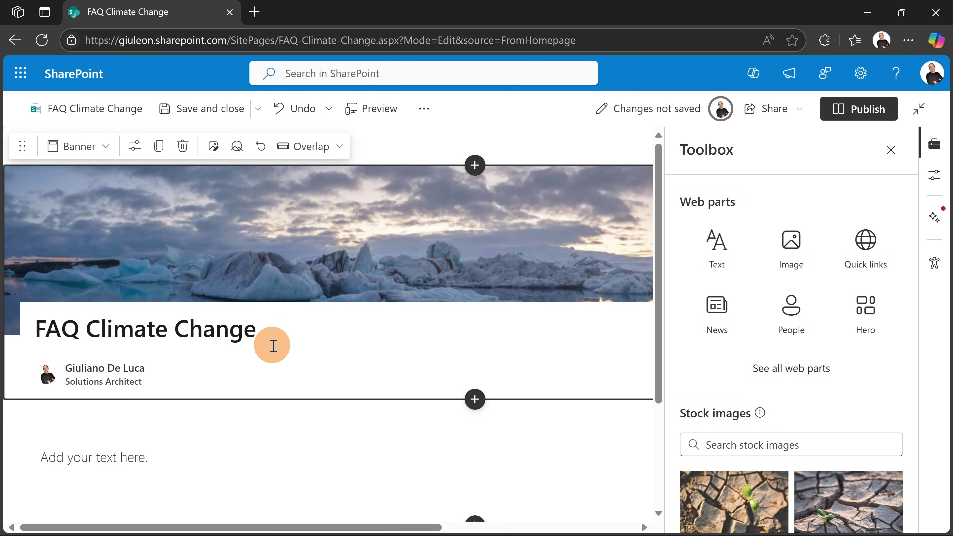
Step: Delete the empty Text web part below the title
scroll(277, 334, "down", 4)
left_click(256, 334)
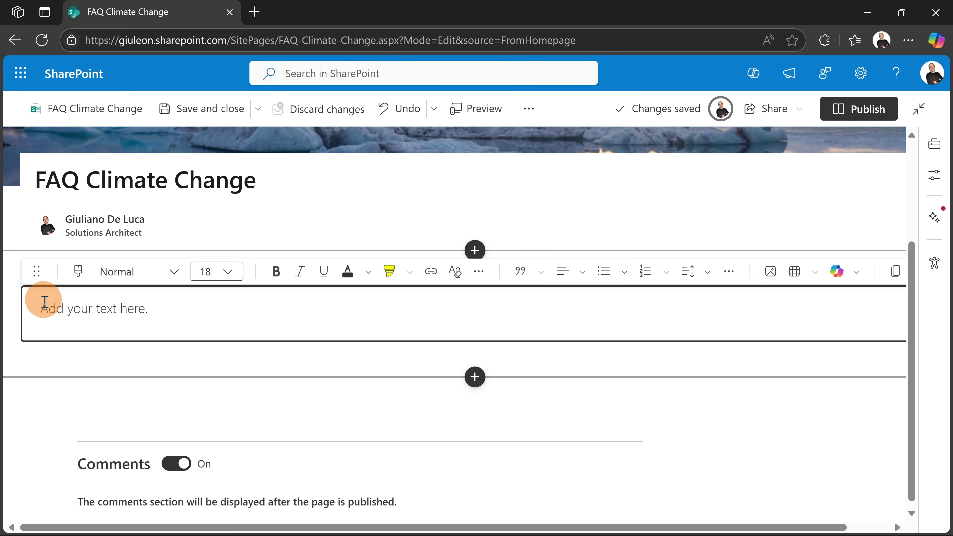
left_click(99, 370)
left_click(102, 270)
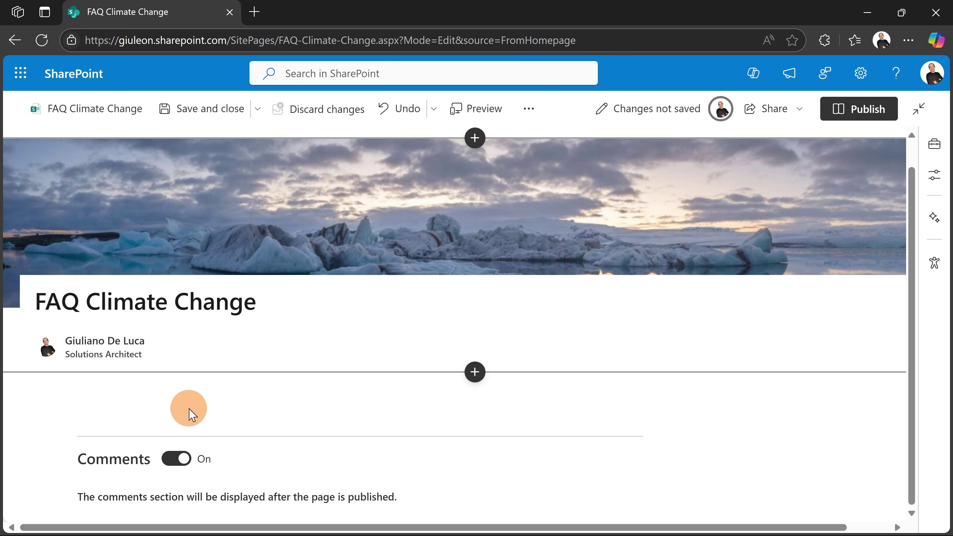
Step: Open the web part toolbox and browse its AI, Sort A-Z and All filters
left_click(480, 396)
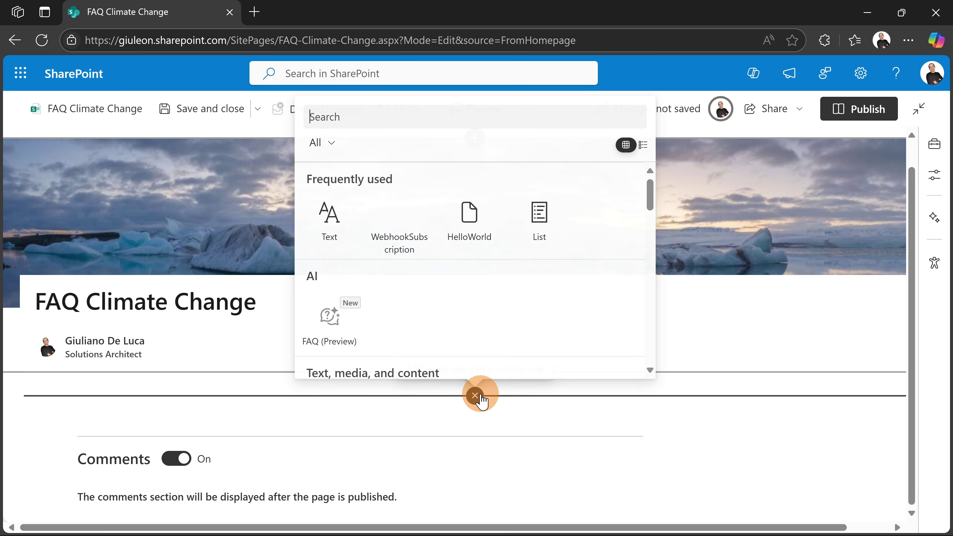
left_click(331, 145)
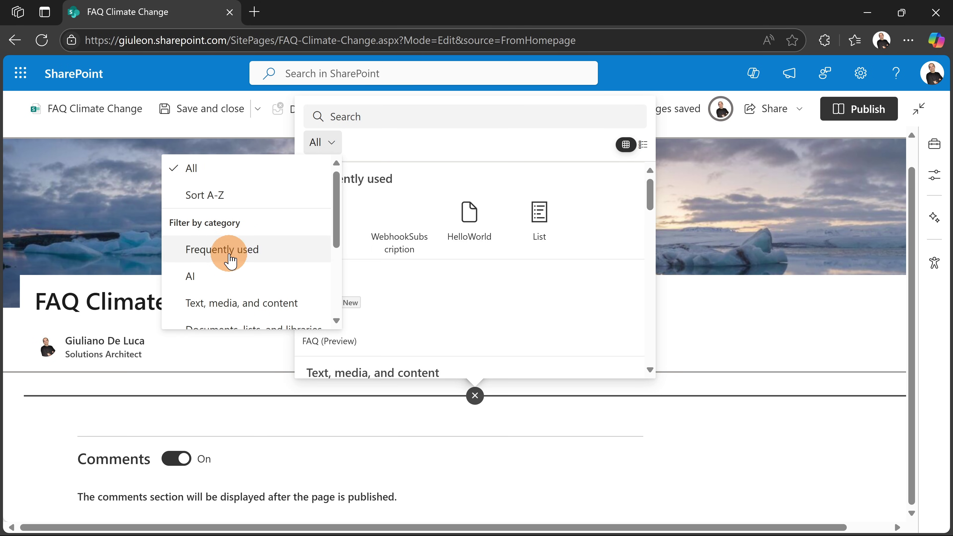
left_click(207, 286)
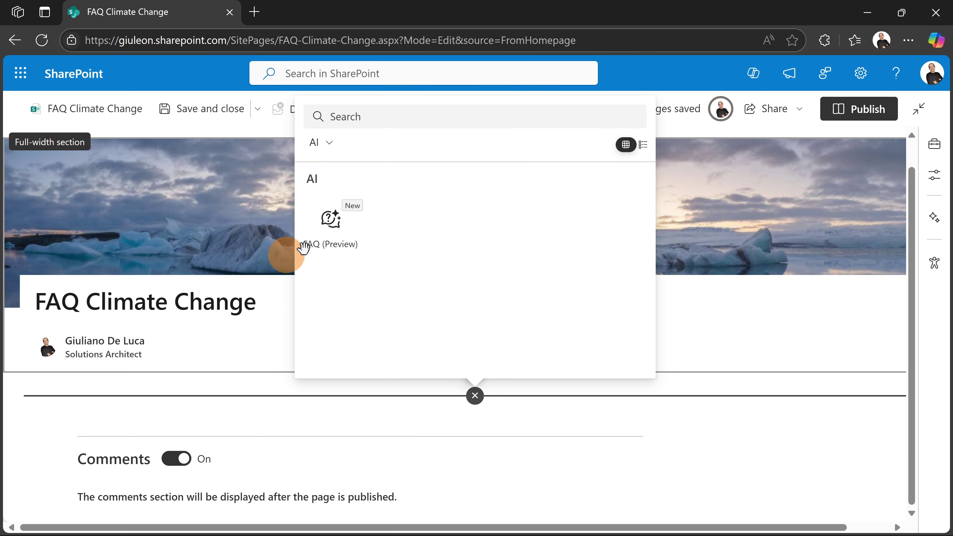
left_click(331, 150)
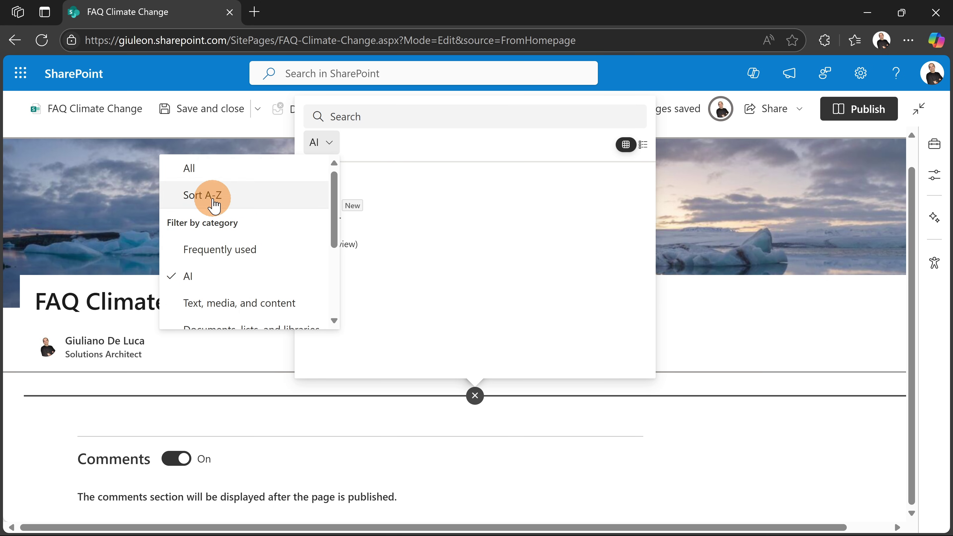
left_click(203, 194)
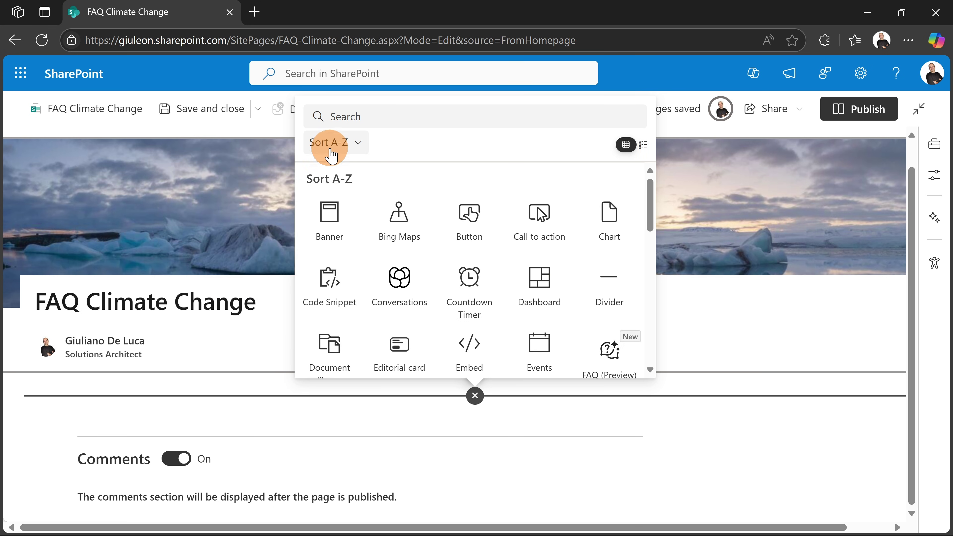
left_click(340, 150)
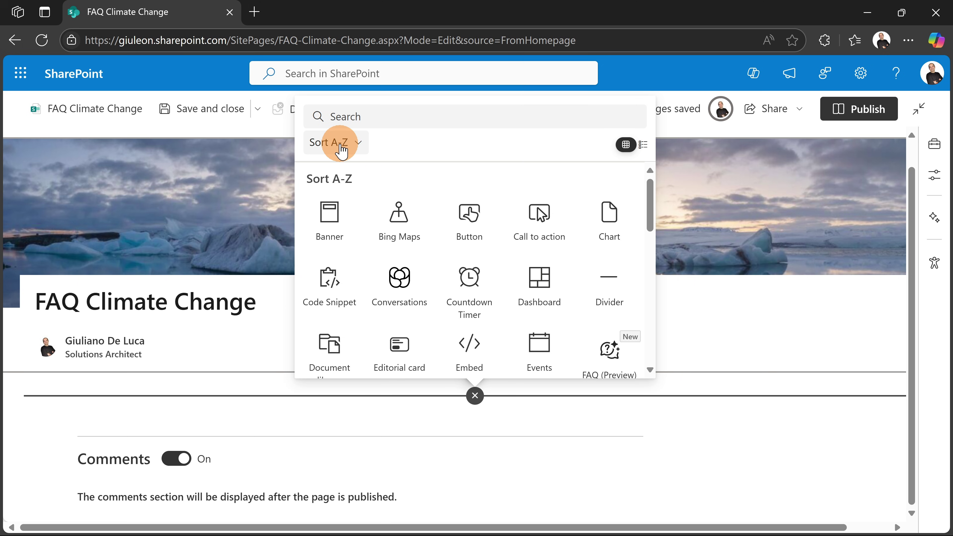
left_click(298, 170)
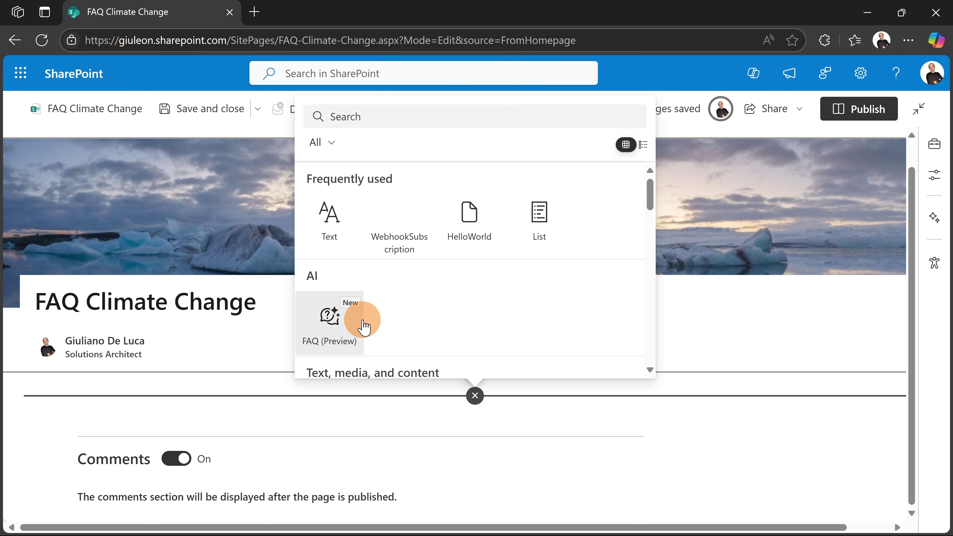
Step: Add the FAQ (Preview) web part with Climate Change.docx and Transition to EVs.docx as sources
left_click(342, 323)
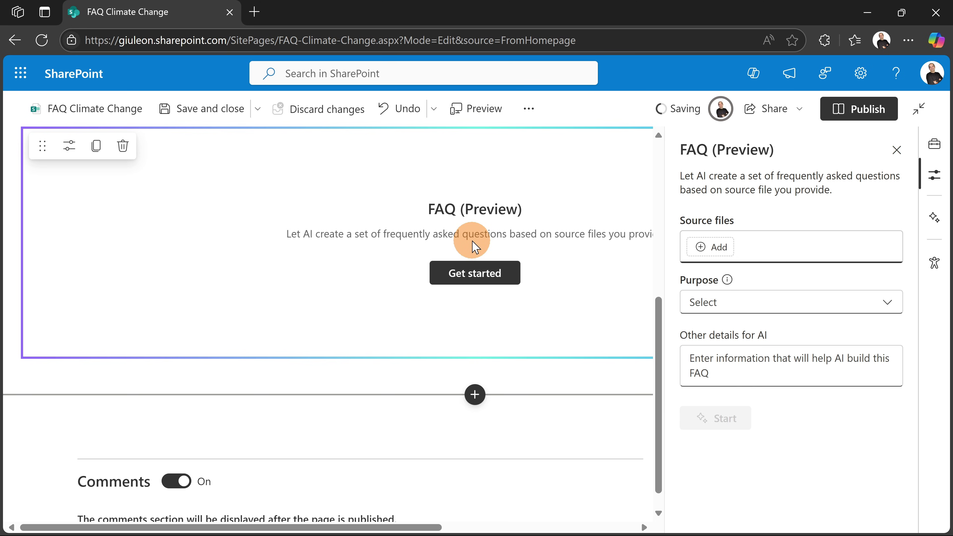
scroll(473, 249, "up", 2)
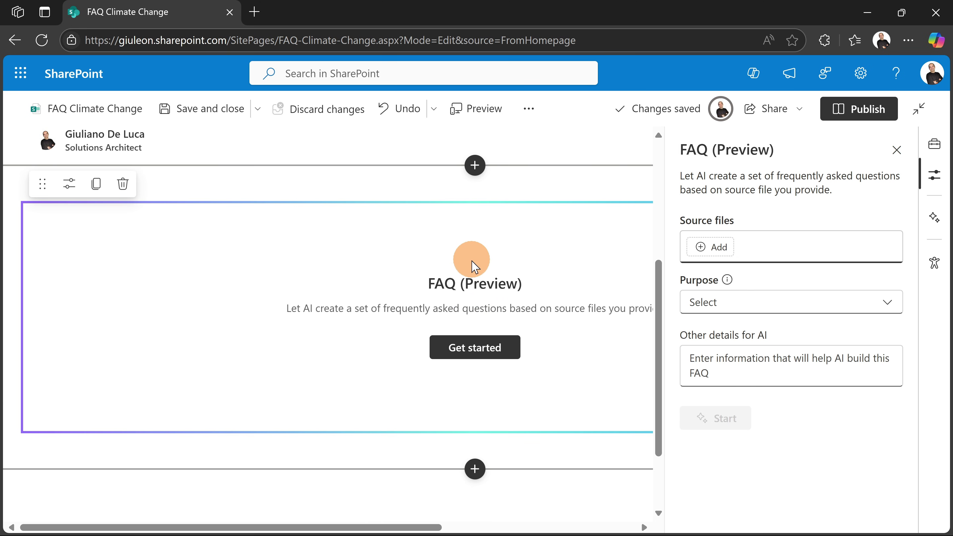
left_click(720, 247)
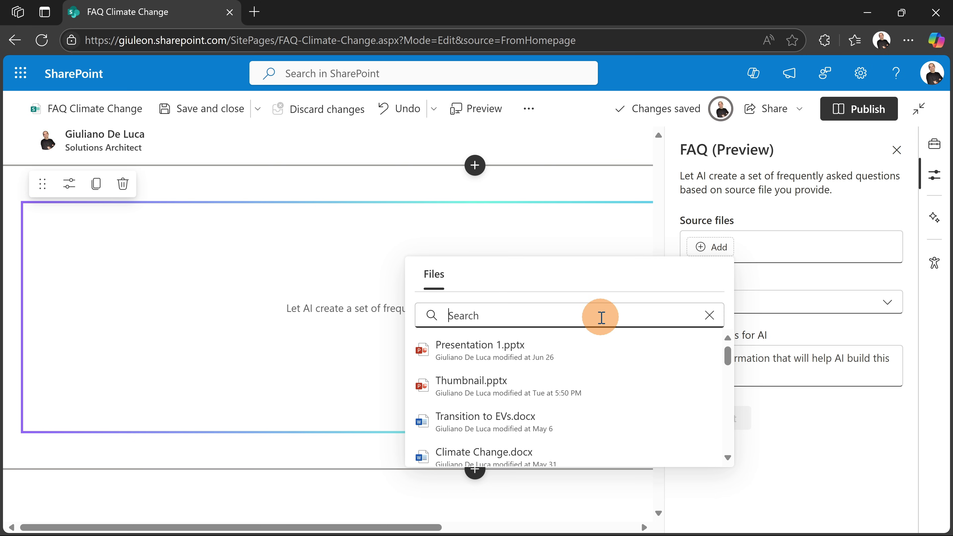
scroll(536, 345, "down", 1)
scroll(537, 346, "down", 1)
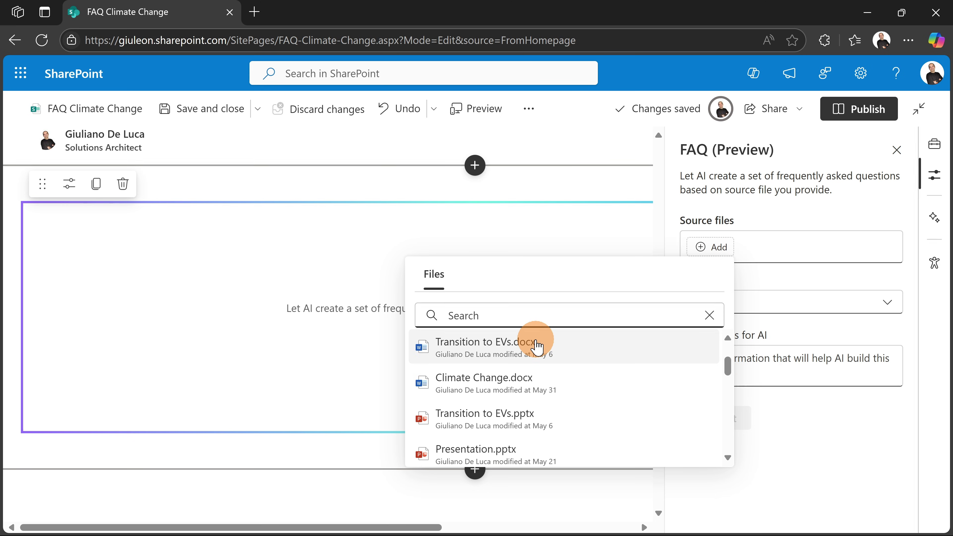
left_click(470, 392)
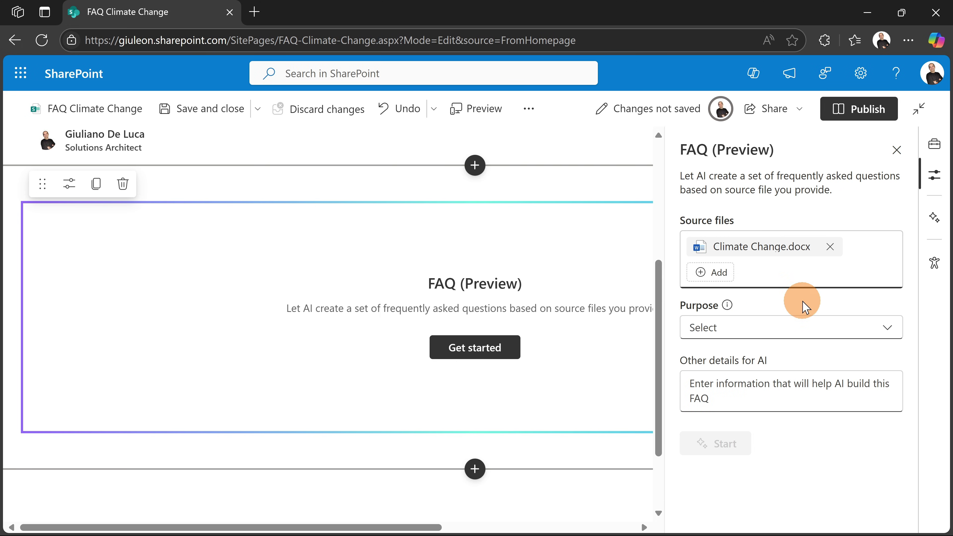
left_click(709, 272)
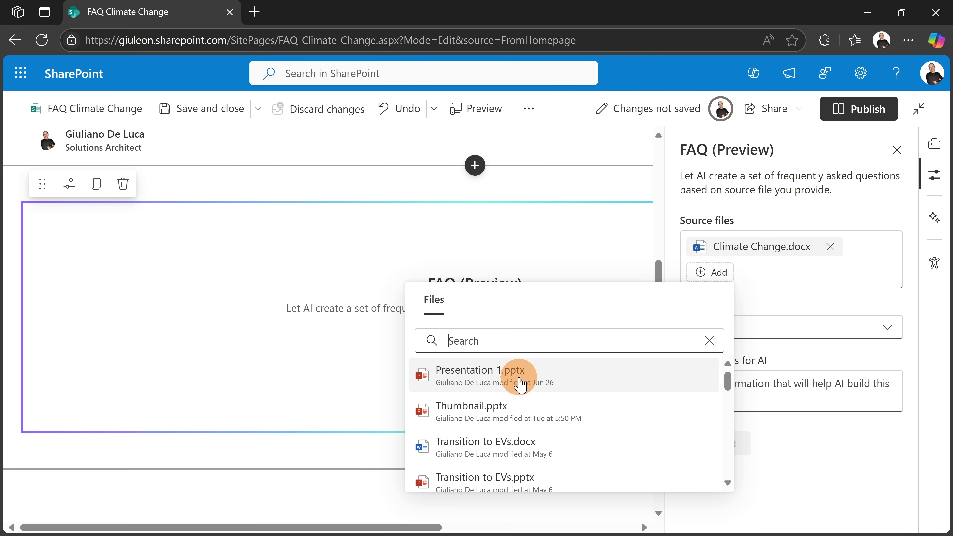
left_click(487, 448)
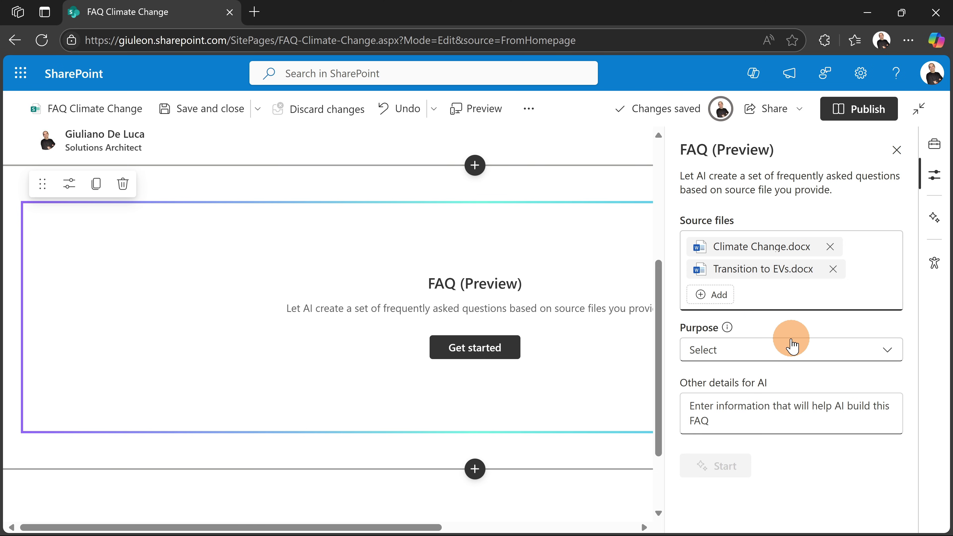
Step: Set the FAQ purpose to General and select the Other details for AI box
left_click(788, 342)
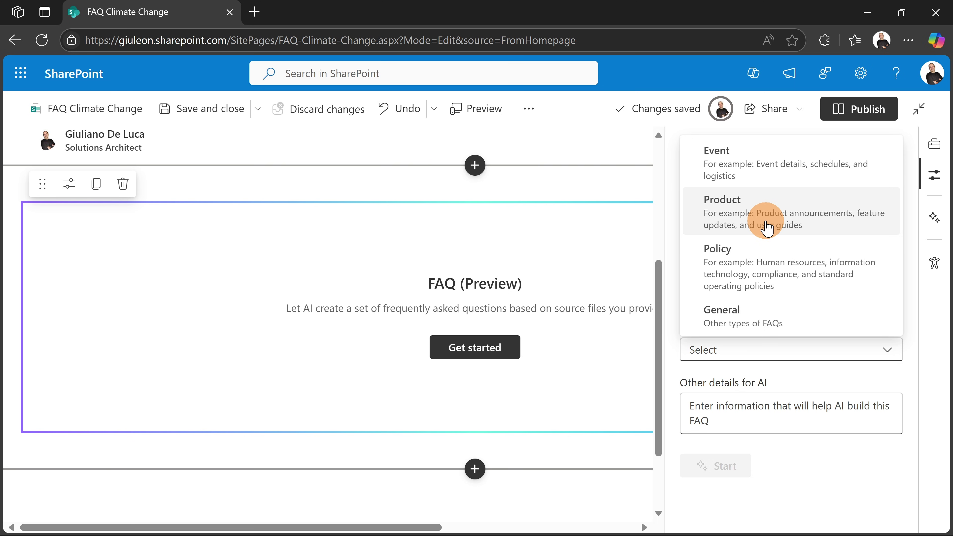
left_click(749, 326)
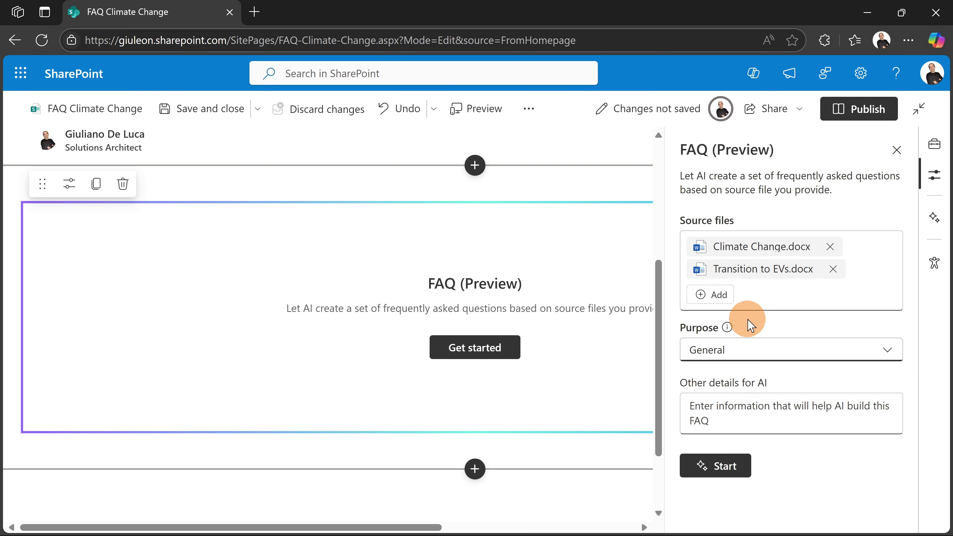
left_click(751, 404)
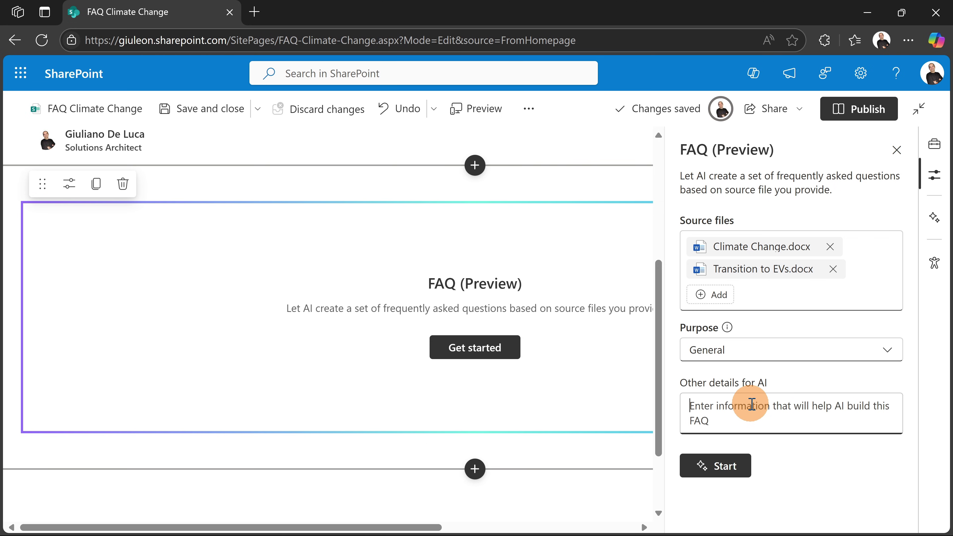
Step: Start FAQ generation, close the FAQ pane, and review the seven generated categories
left_click(736, 477)
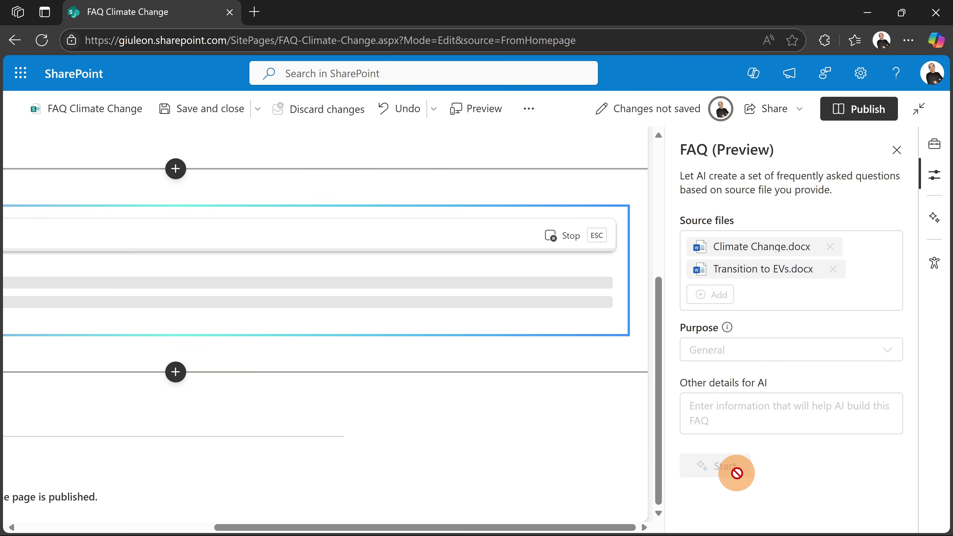
left_click(897, 150)
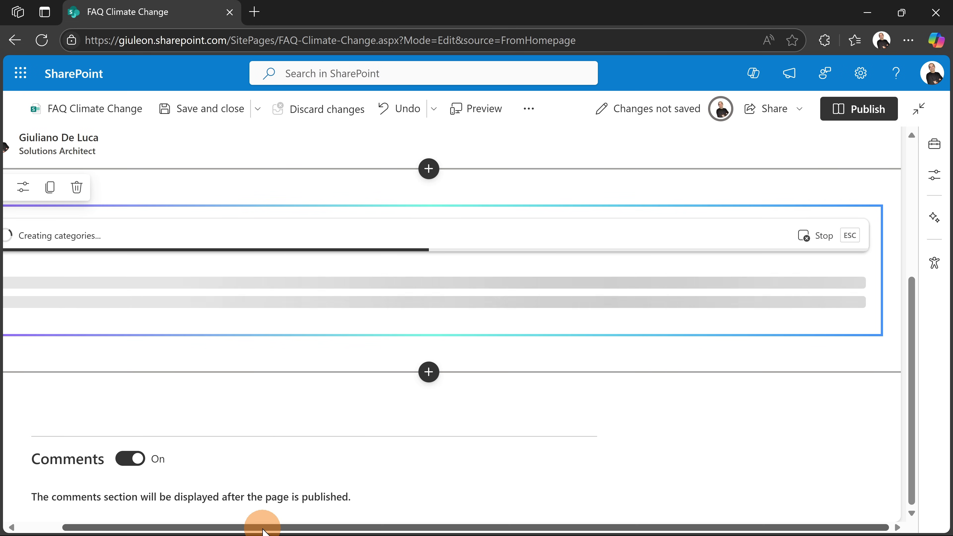
left_click_drag(258, 521, 181, 517)
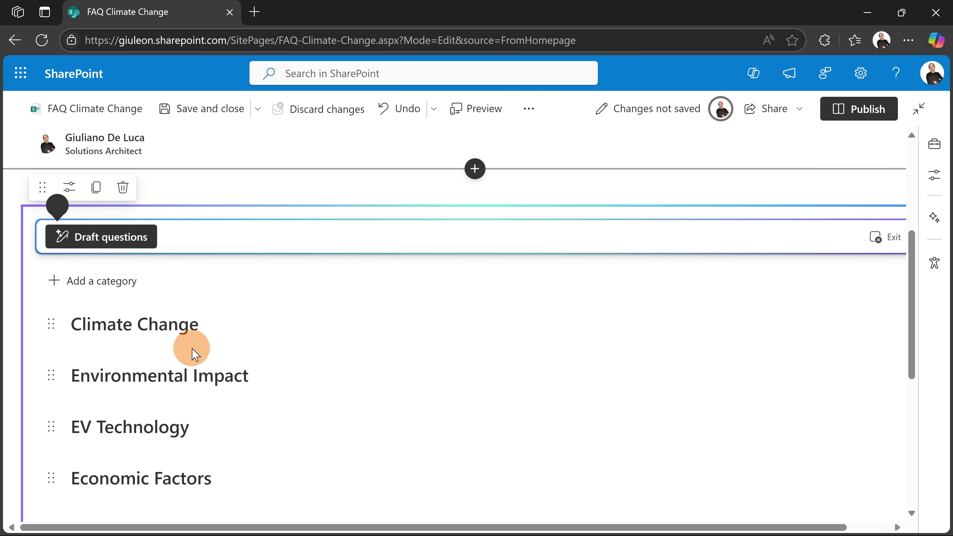
scroll(193, 353, "down", 4)
scroll(193, 352, "down", 2)
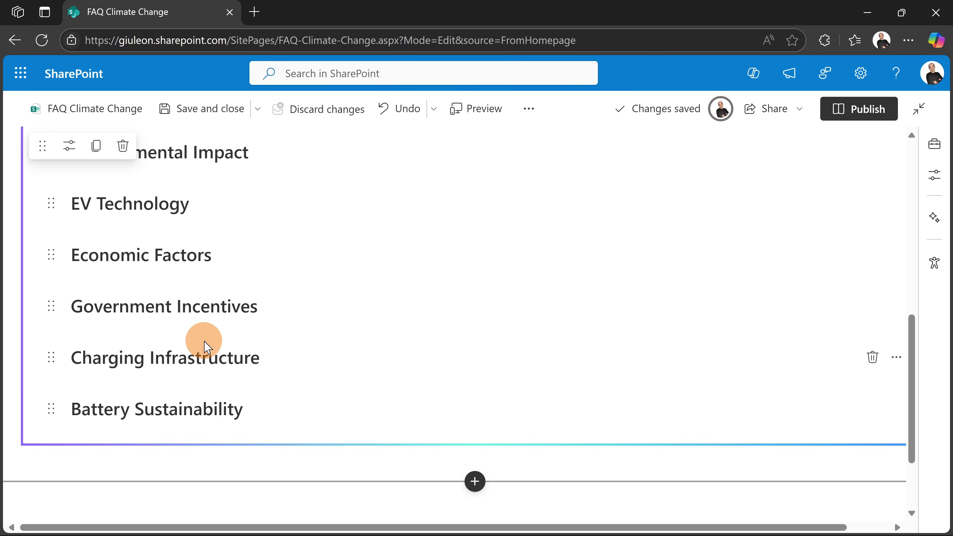
scroll(219, 330, "up", 4)
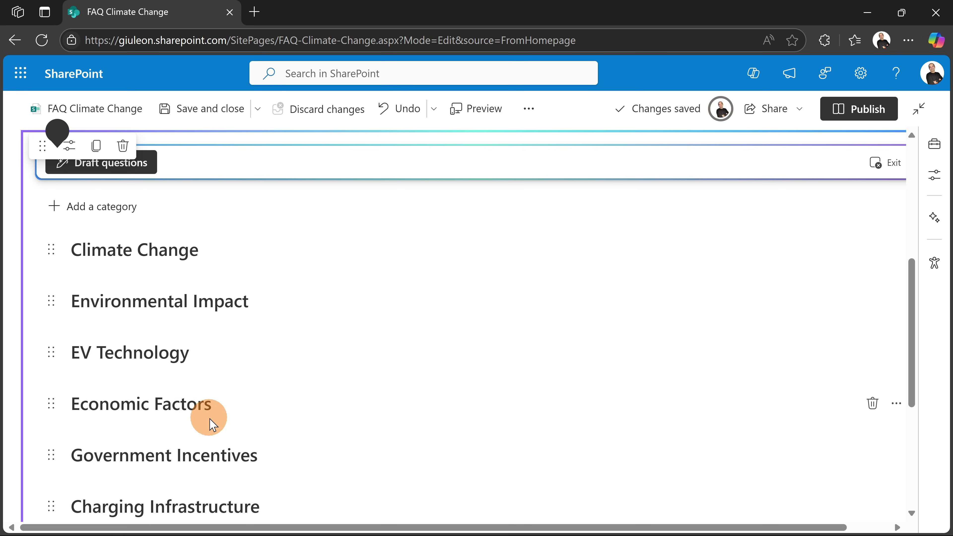
scroll(211, 424, "down", 3)
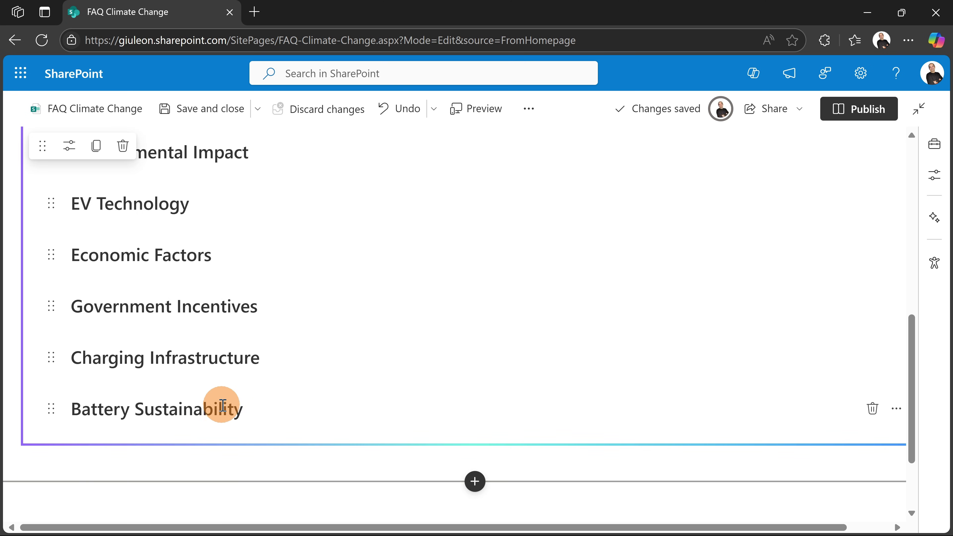
scroll(285, 296, "up", 1)
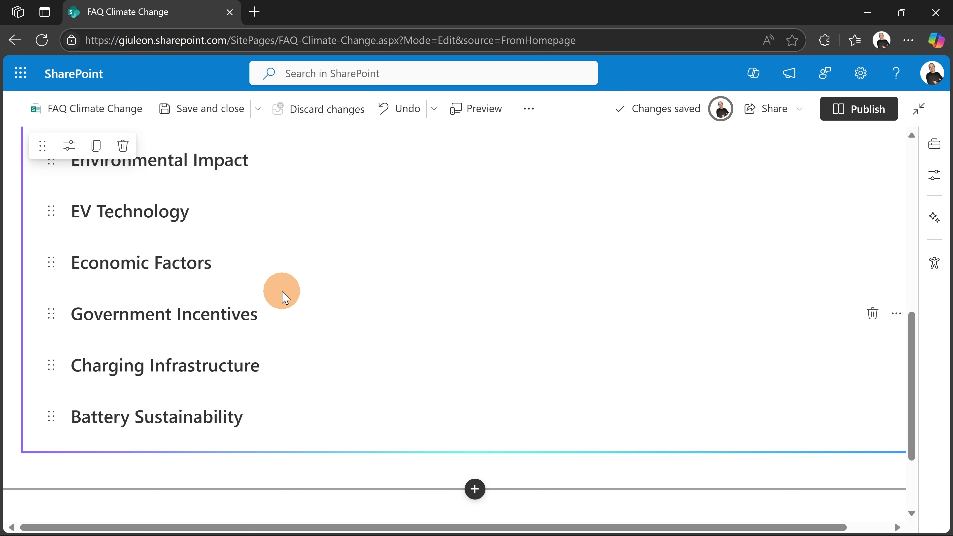
scroll(285, 297, "up", 3)
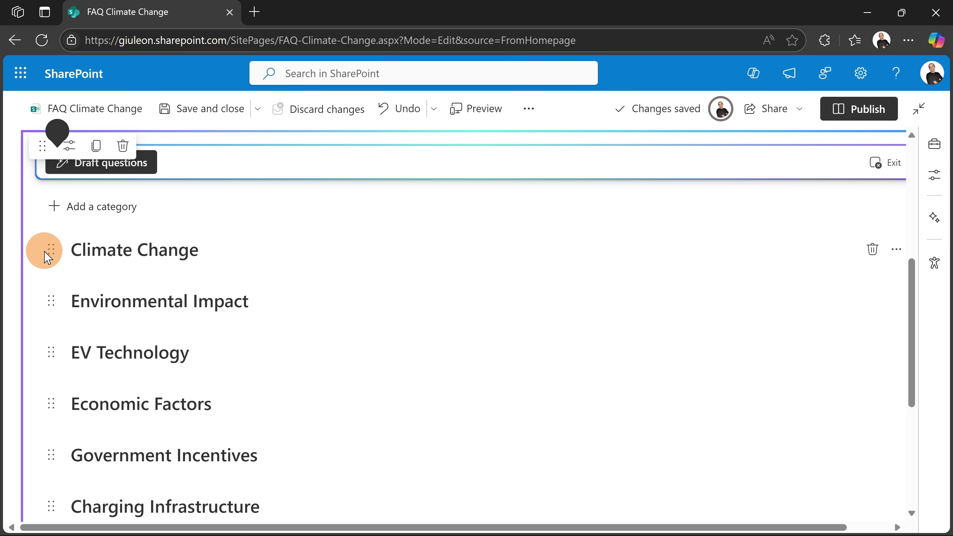
left_click_drag(47, 255, 53, 332)
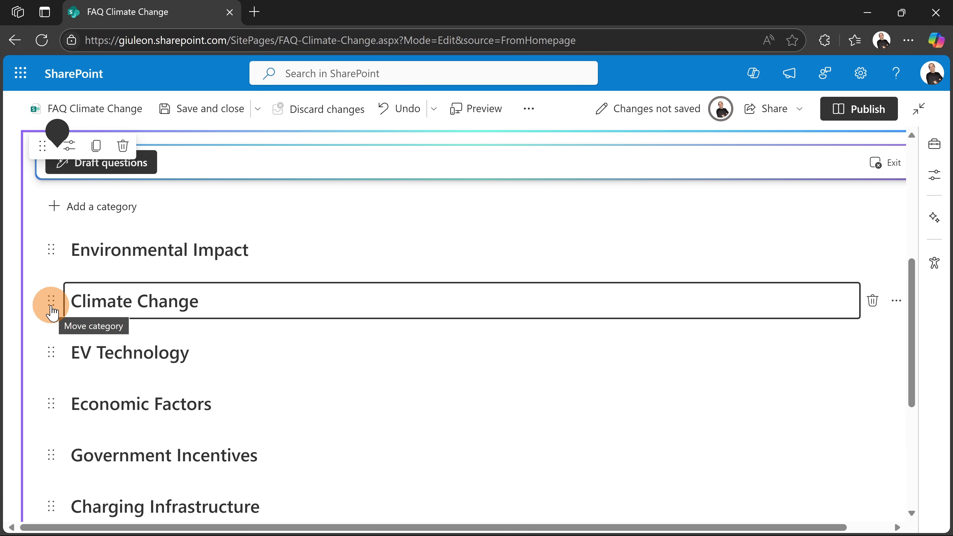
left_click_drag(54, 359, 53, 275)
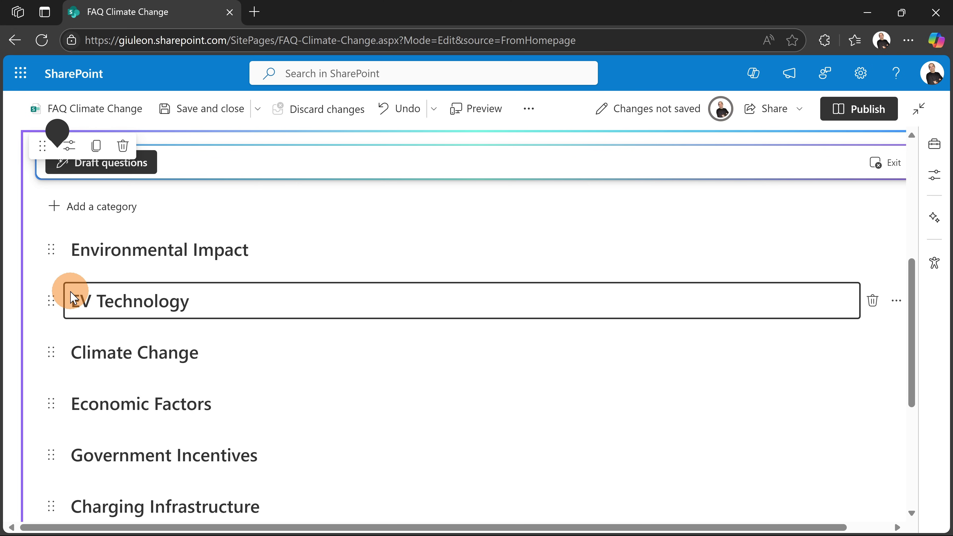
left_click_drag(55, 357, 54, 242)
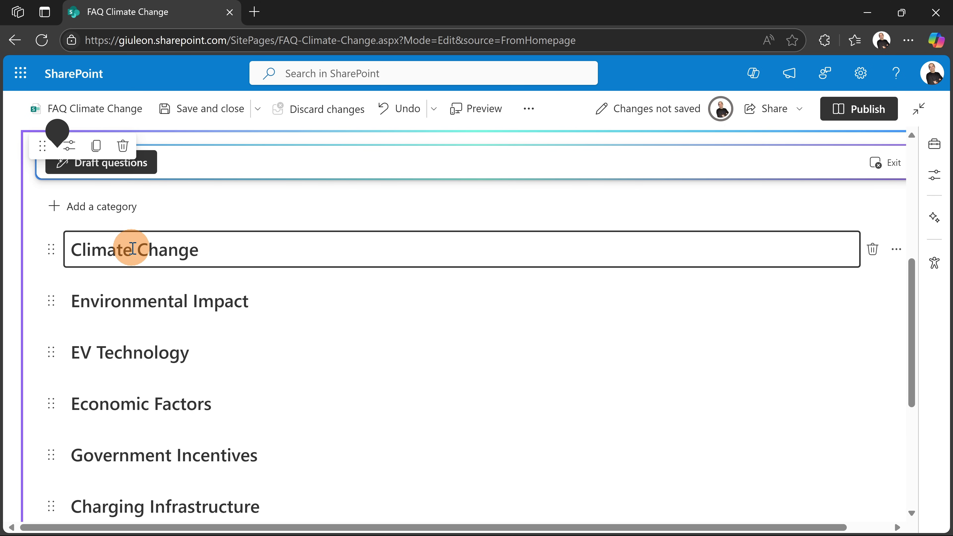
scroll(141, 248, "up", 2)
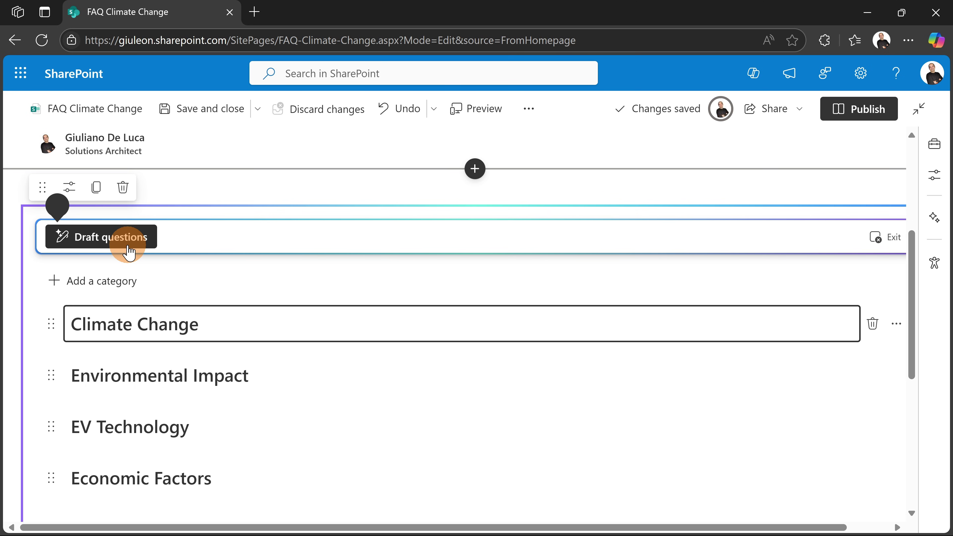
Step: Draft questions for all FAQ categories and scroll through the results, like Climate Change's transportation questions
left_click(129, 248)
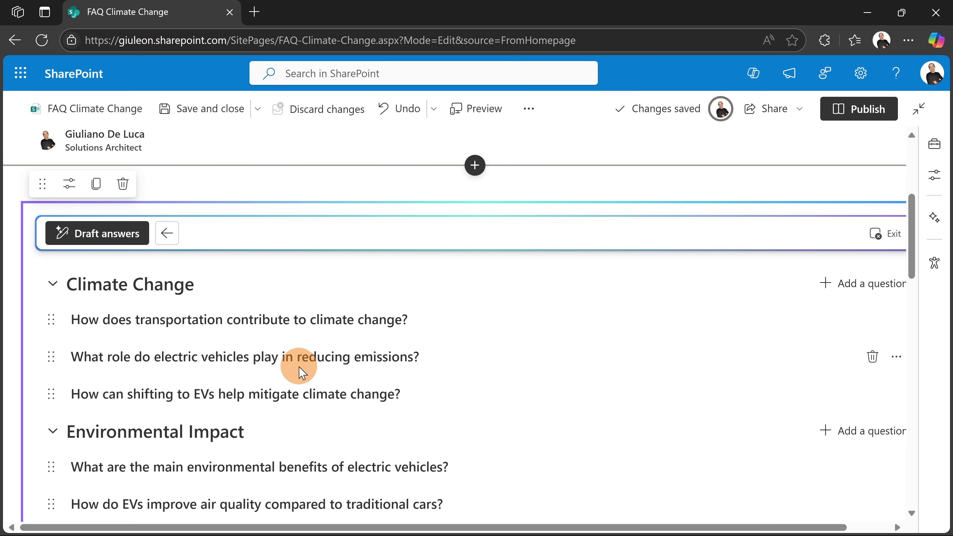
scroll(305, 372, "down", 5)
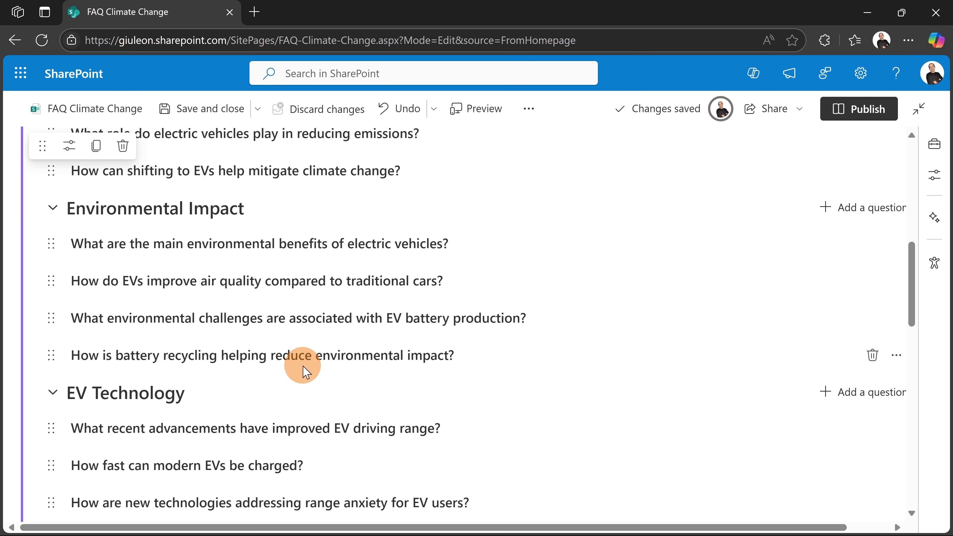
scroll(305, 372, "down", 5)
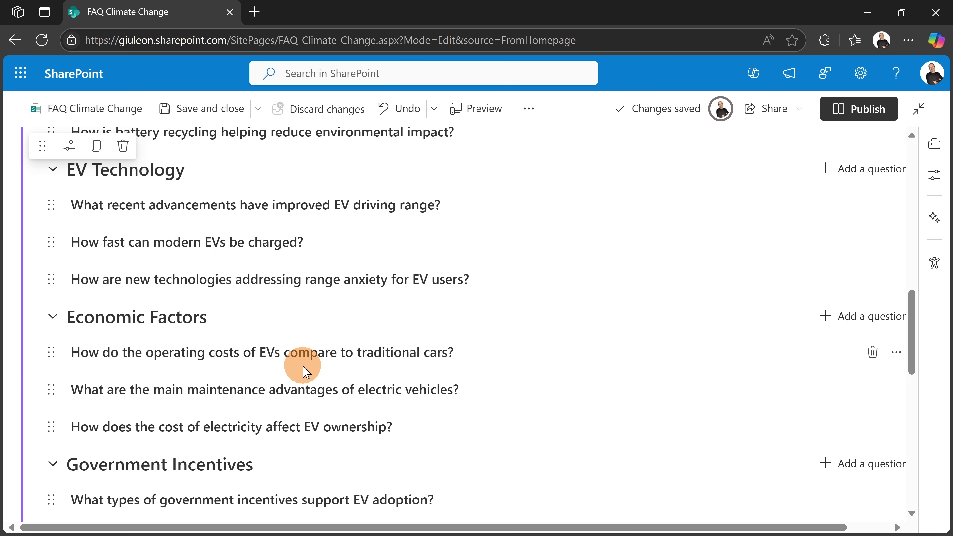
scroll(305, 372, "down", 5)
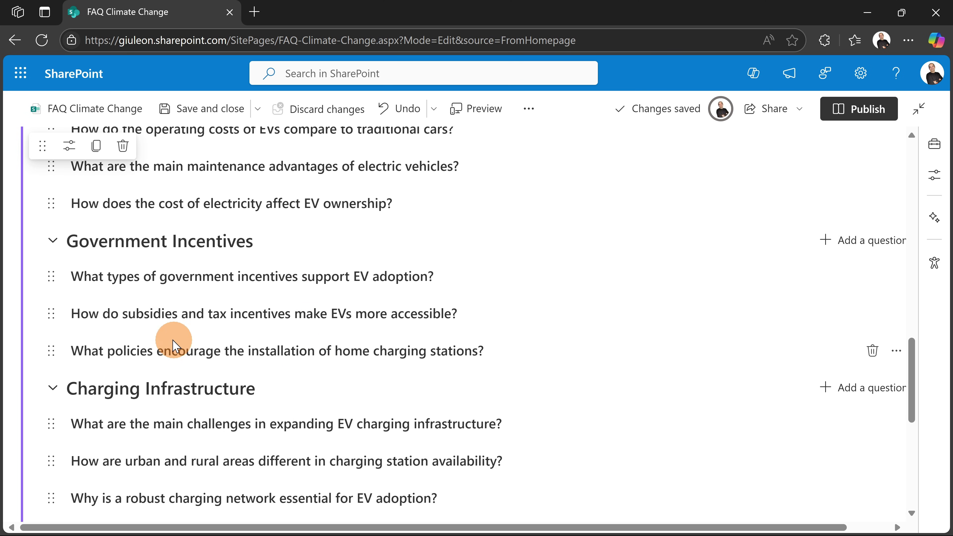
Step: Drag the incentive-types question below the subsidies question, discarding an empty new question
left_click_drag(51, 277, 54, 335)
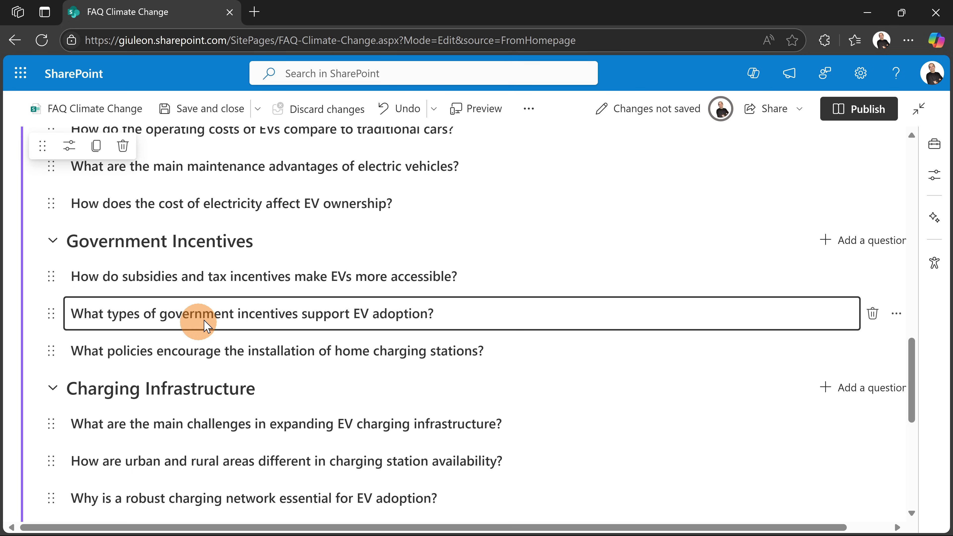
left_click(848, 254)
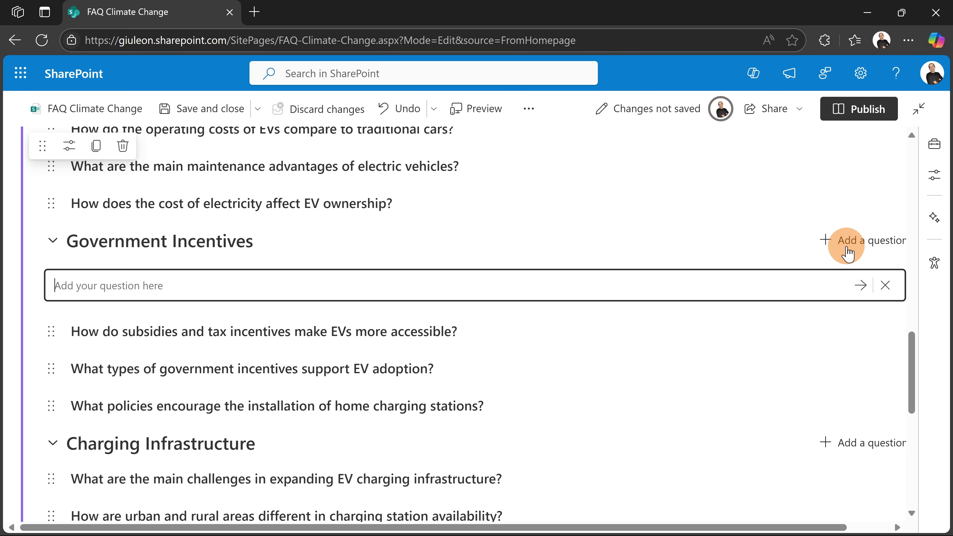
left_click(885, 285)
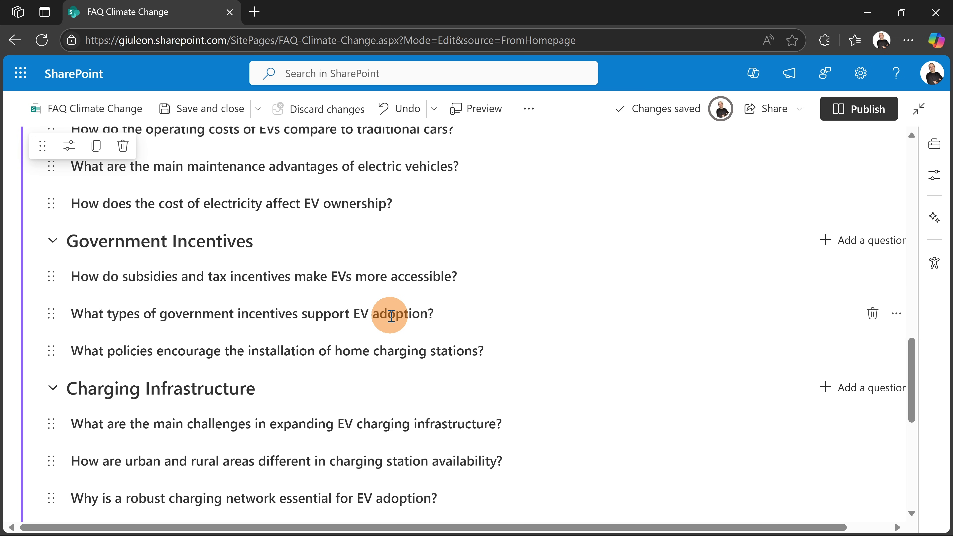
scroll(390, 316, "up", 4)
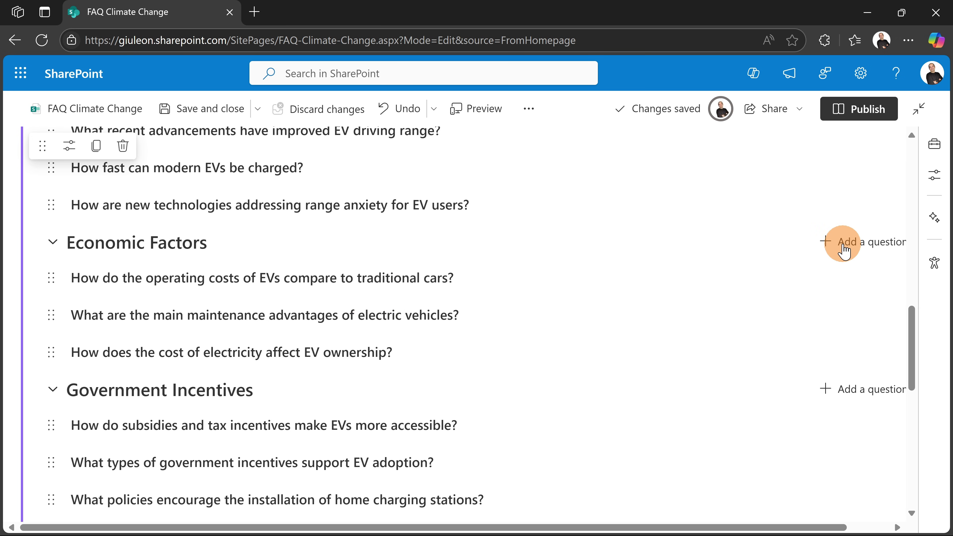
scroll(481, 249, "up", 12)
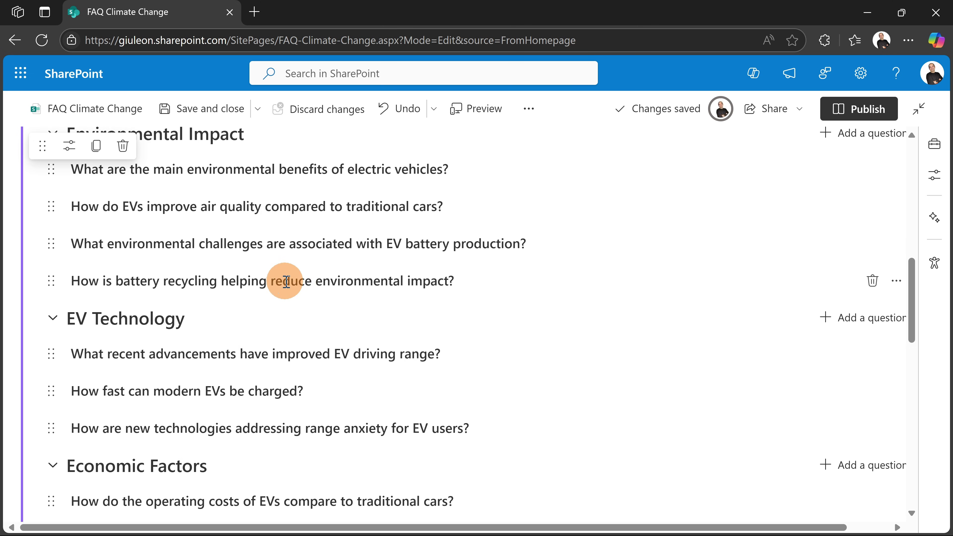
scroll(239, 239, "up", 1)
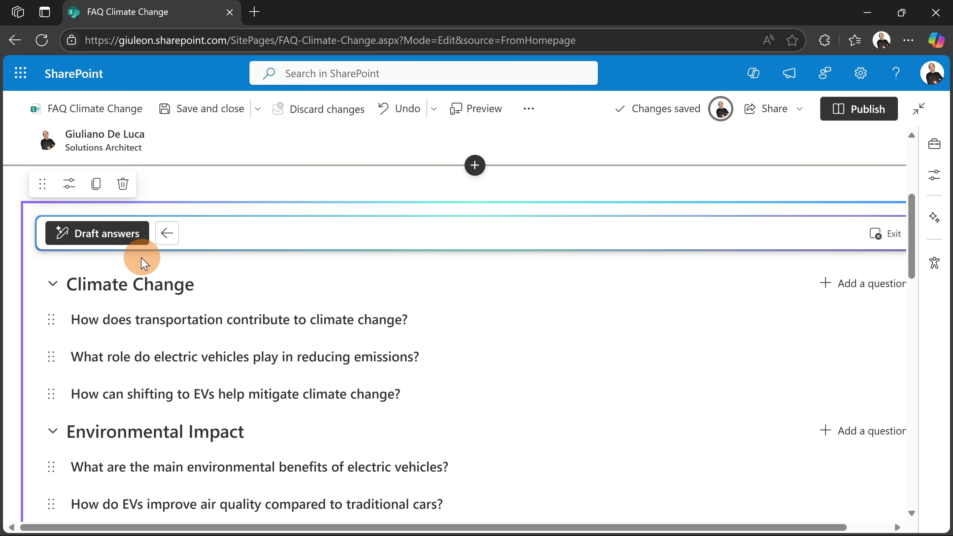
left_click(128, 245)
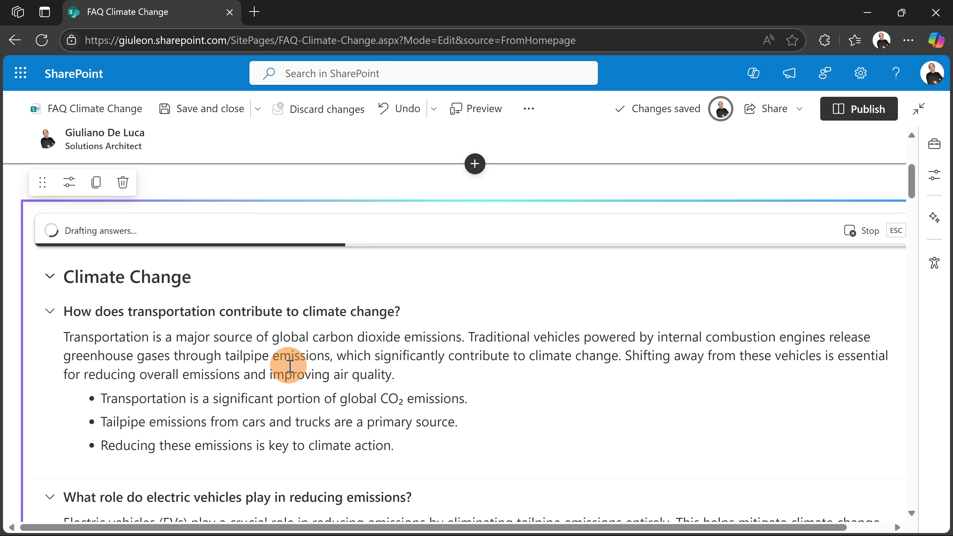
scroll(296, 363, "down", 1)
scroll(296, 364, "down", 3)
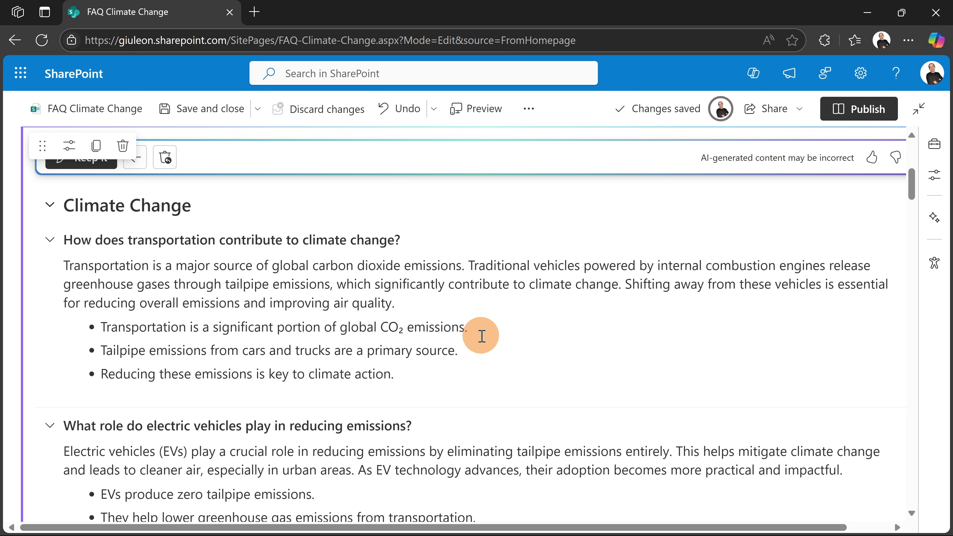
scroll(404, 324, "down", 15)
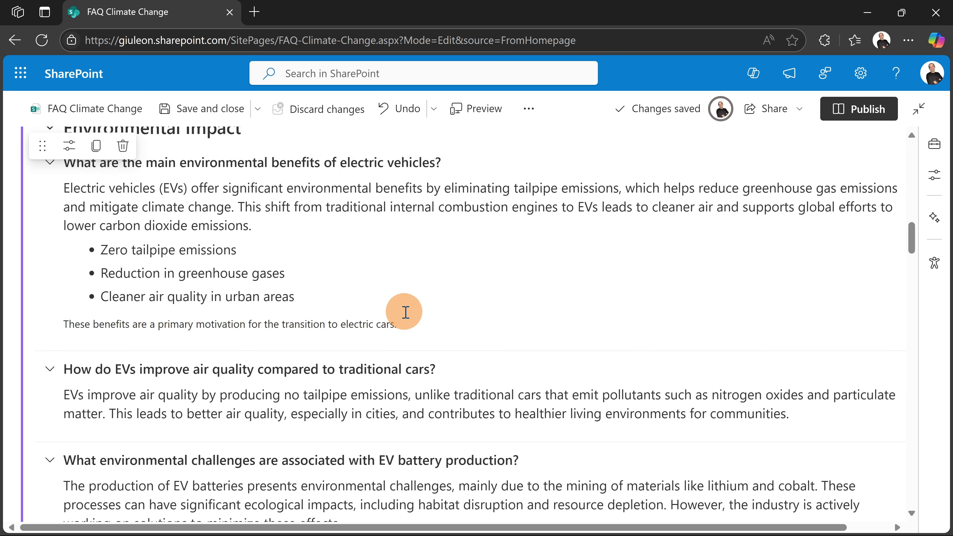
scroll(406, 312, "down", 2)
scroll(406, 318, "down", 15)
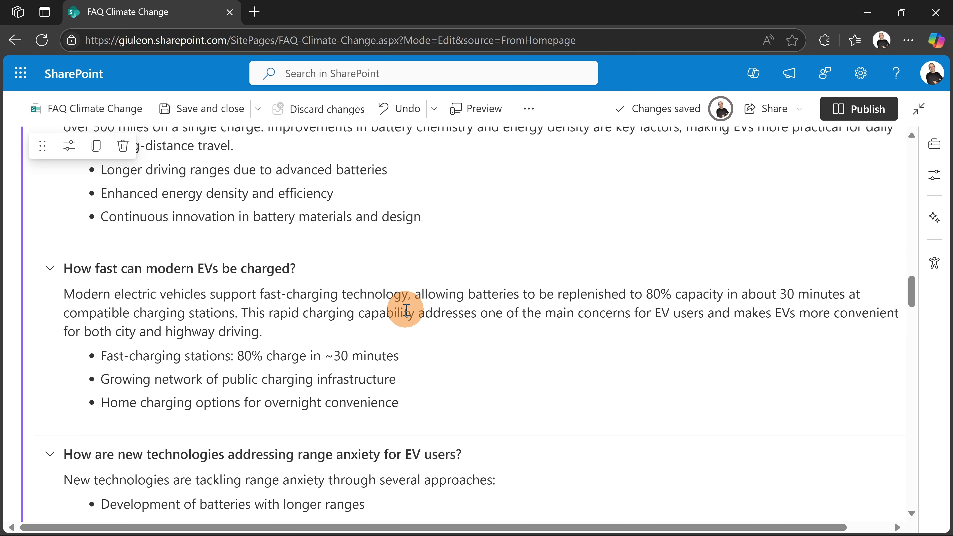
scroll(406, 310, "down", 4)
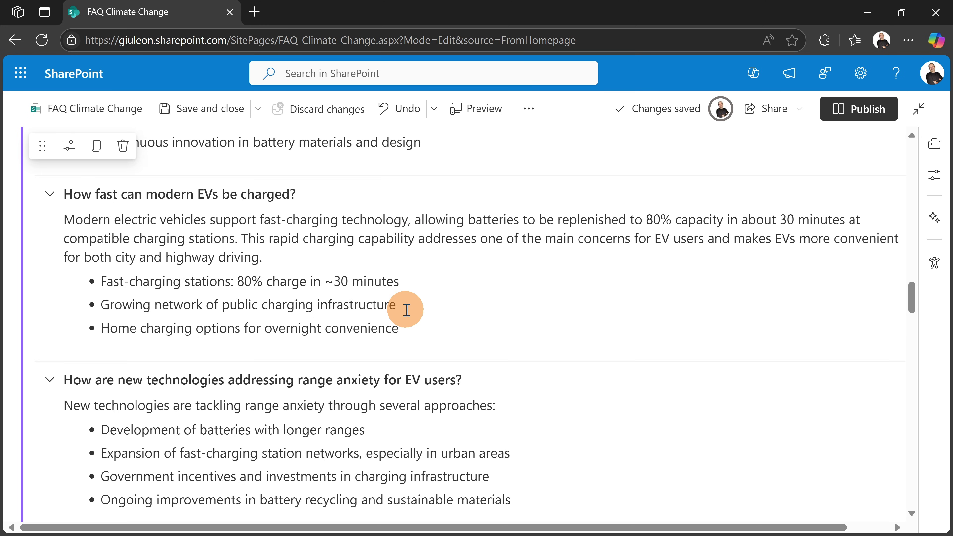
scroll(407, 316, "down", 15)
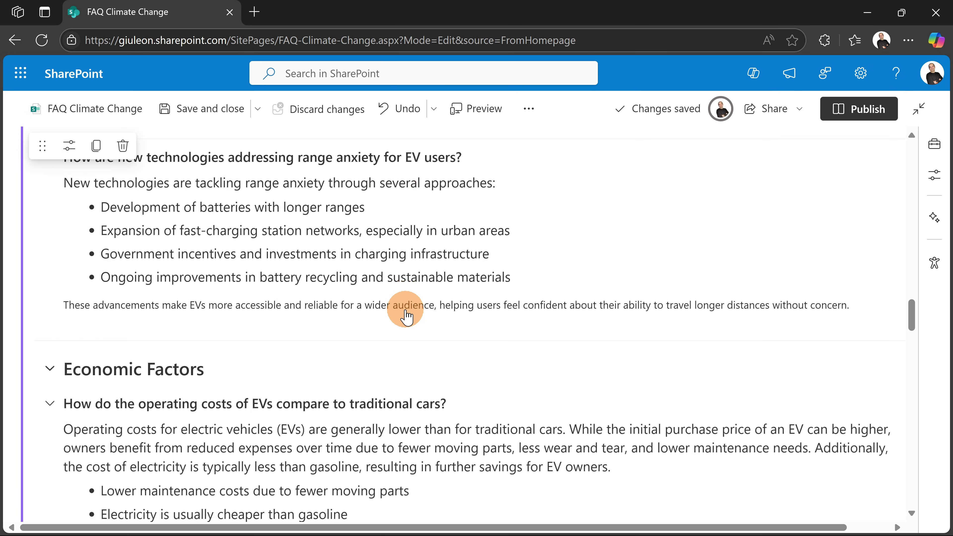
scroll(407, 310, "down", 8)
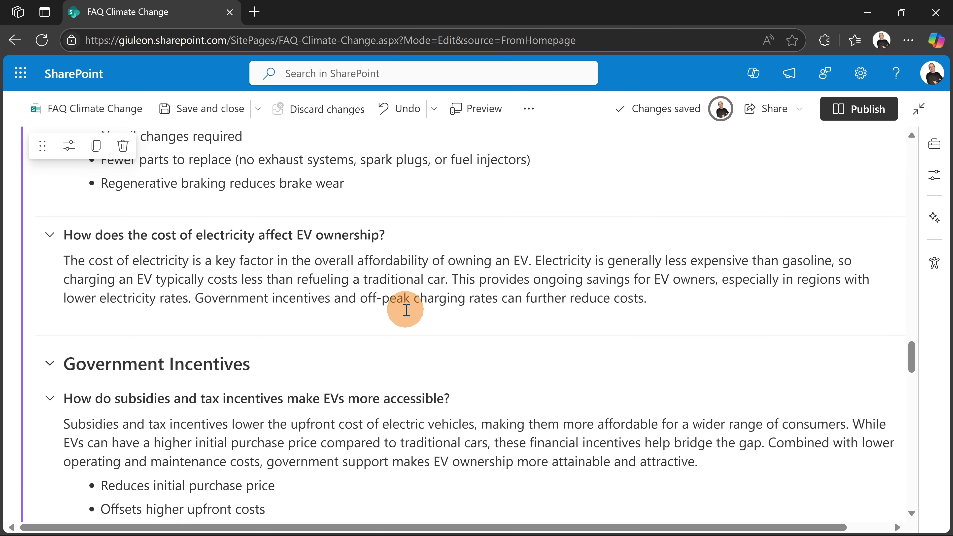
scroll(406, 310, "up", 20)
scroll(407, 315, "up", 15)
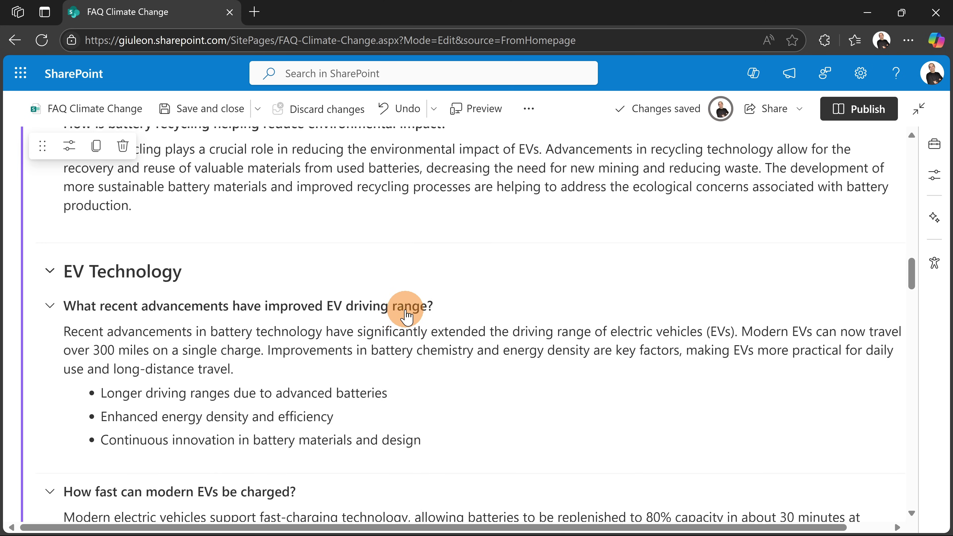
scroll(407, 315, "up", 20)
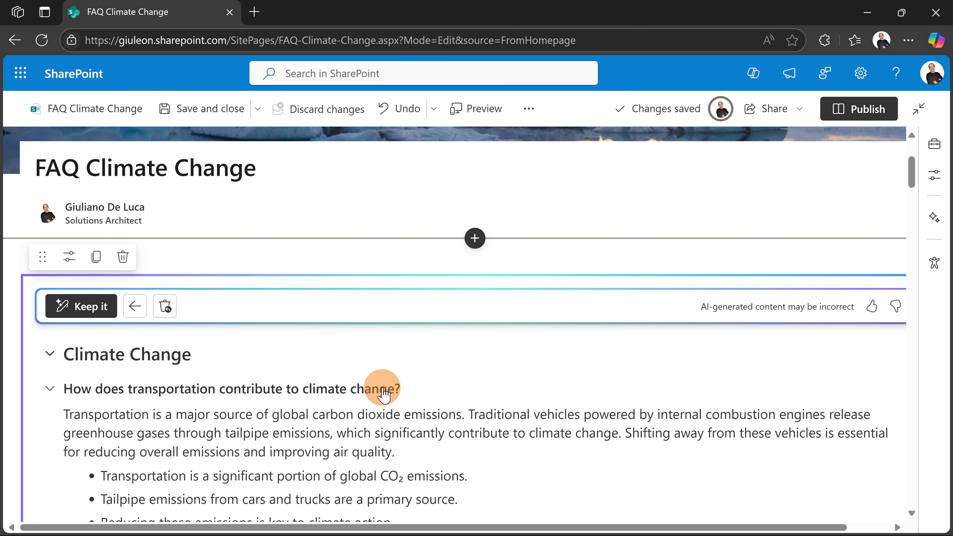
scroll(383, 394, "down", 6)
scroll(380, 379, "up", 4)
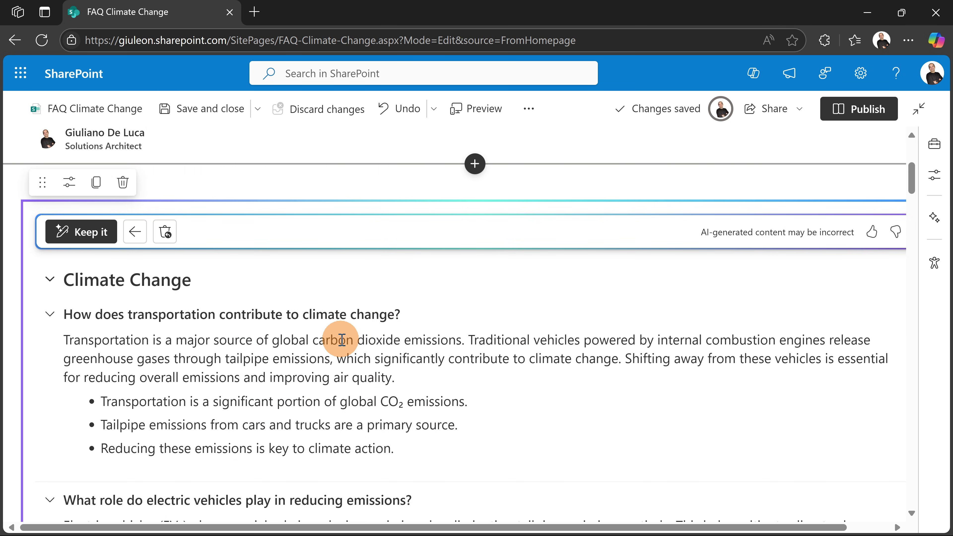
Step: Collapse the open questions, then Climate Change through Charging Infrastructure categories
left_click(48, 314)
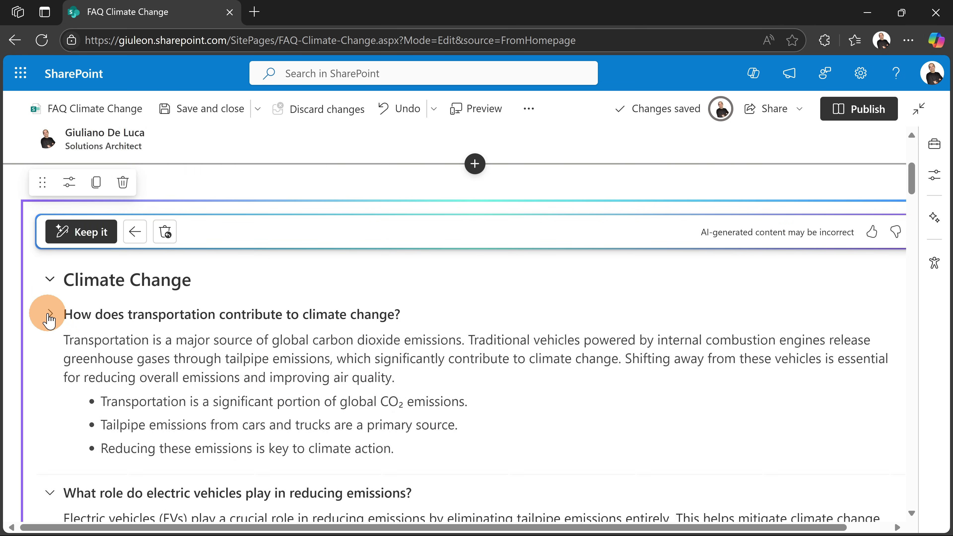
left_click(49, 282)
left_click(49, 353)
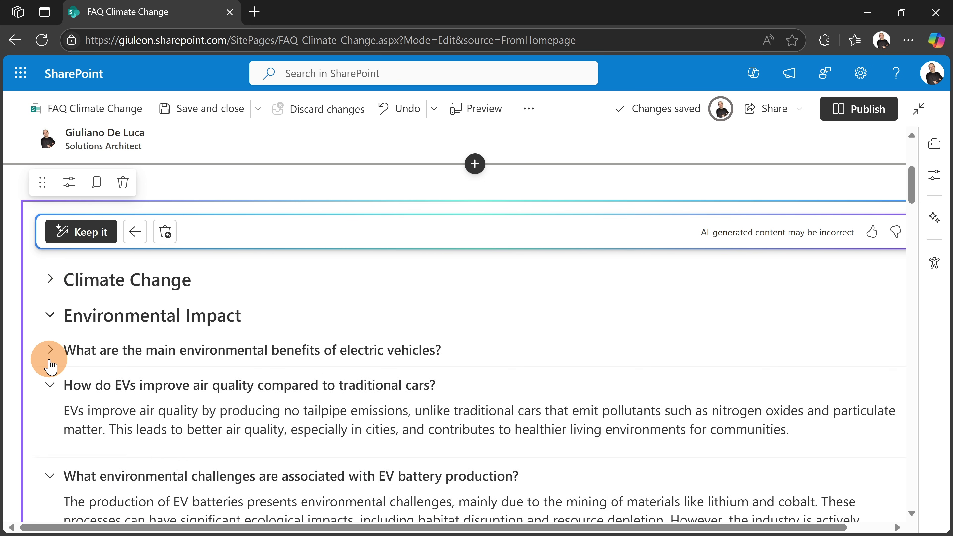
left_click(49, 398)
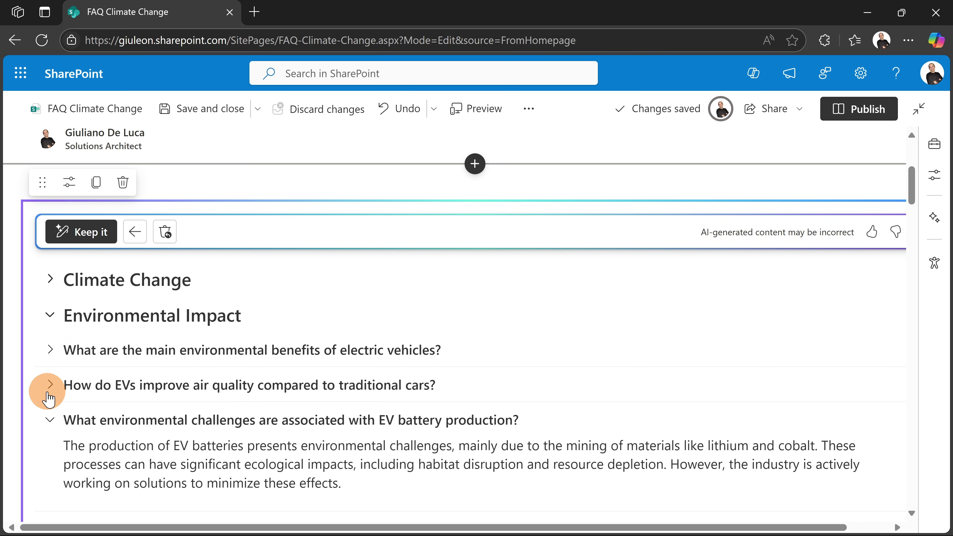
left_click(52, 419)
left_click(50, 455)
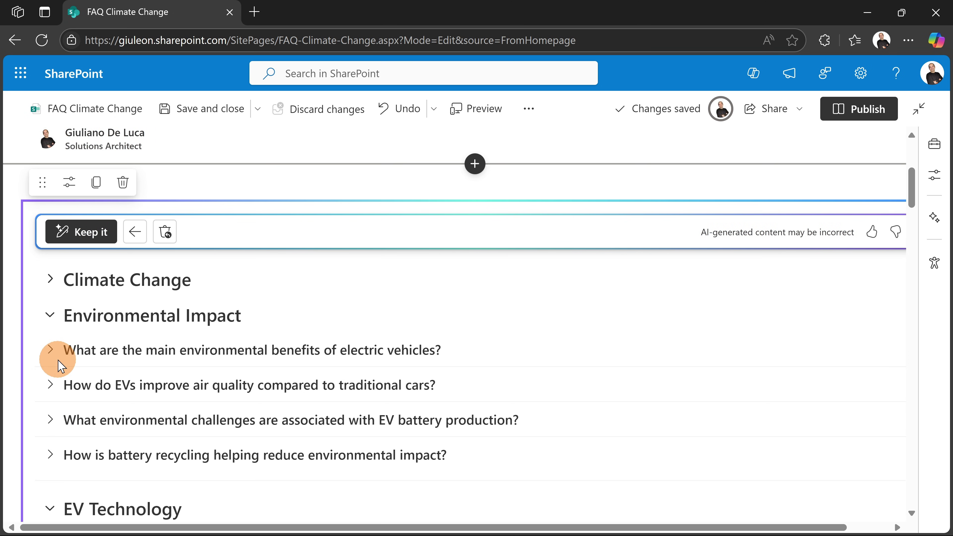
left_click(51, 316)
left_click(49, 351)
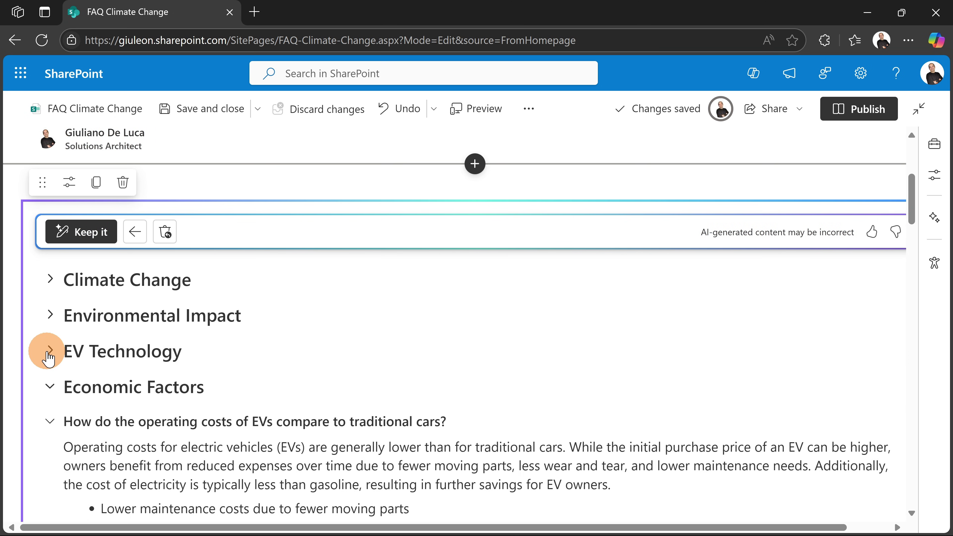
left_click(49, 387)
left_click(50, 422)
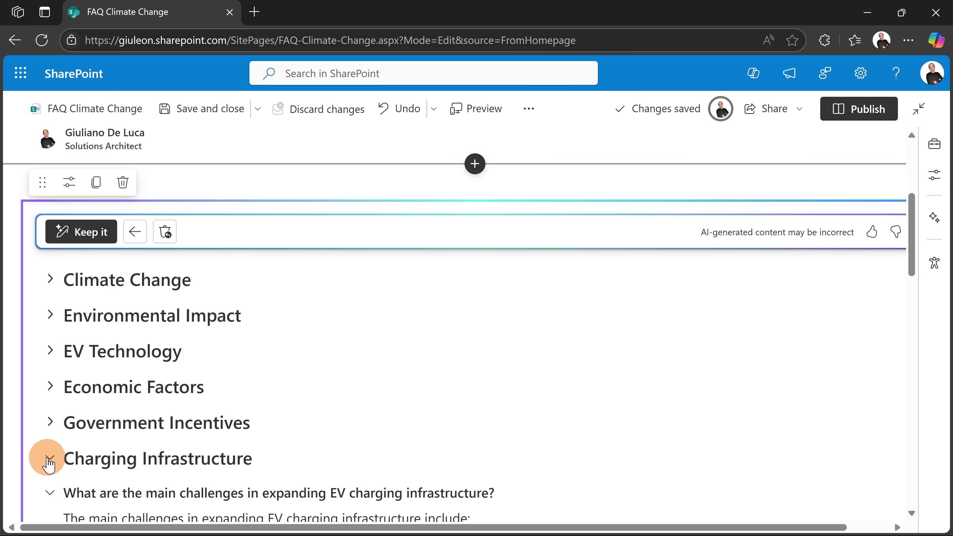
left_click(49, 460)
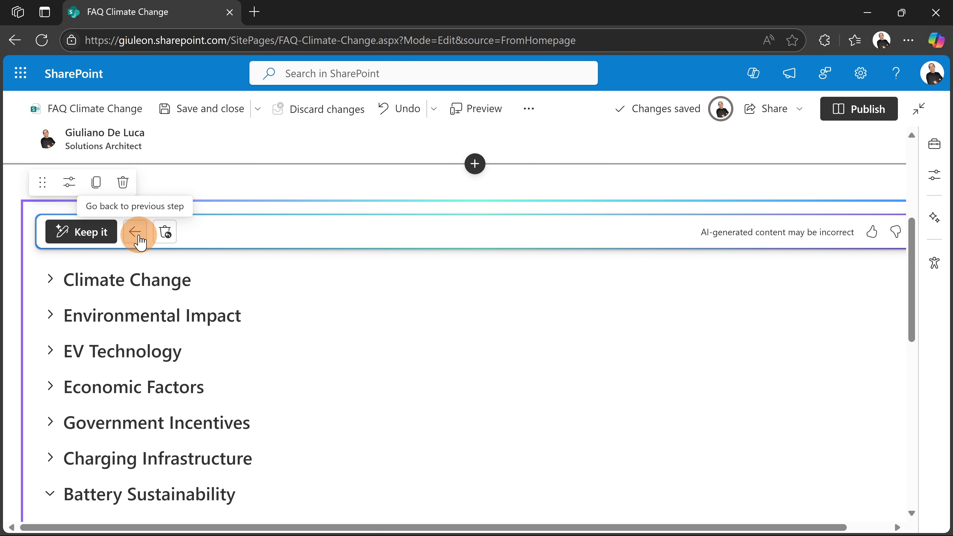
Step: Keep the AI draft as 'Climate & EV Transition FAQ' and expand the Climate Change category
left_click(106, 242)
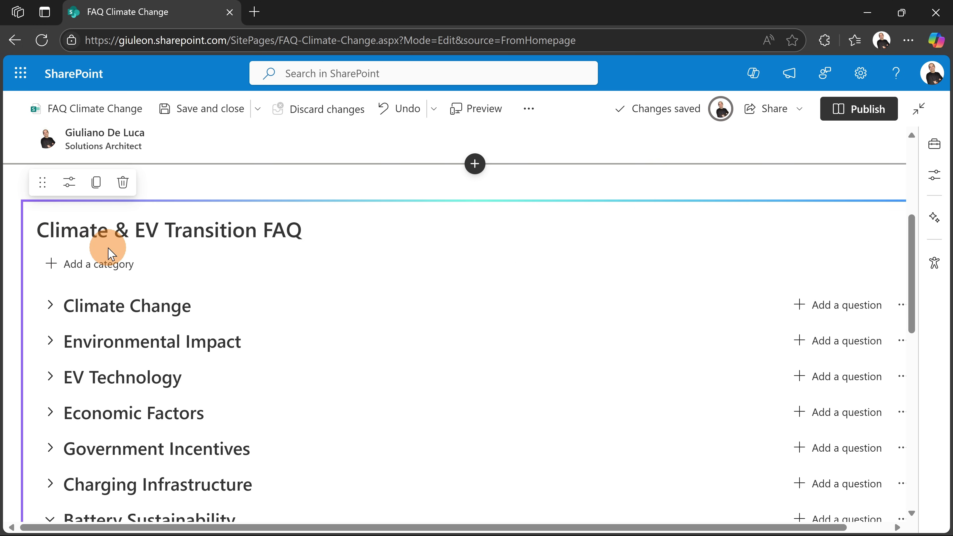
left_click(902, 305)
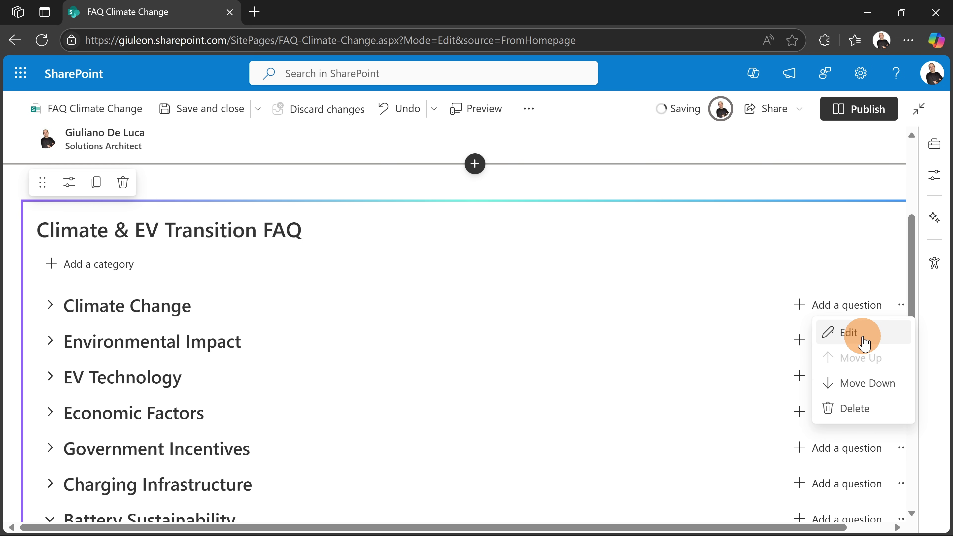
left_click(52, 311)
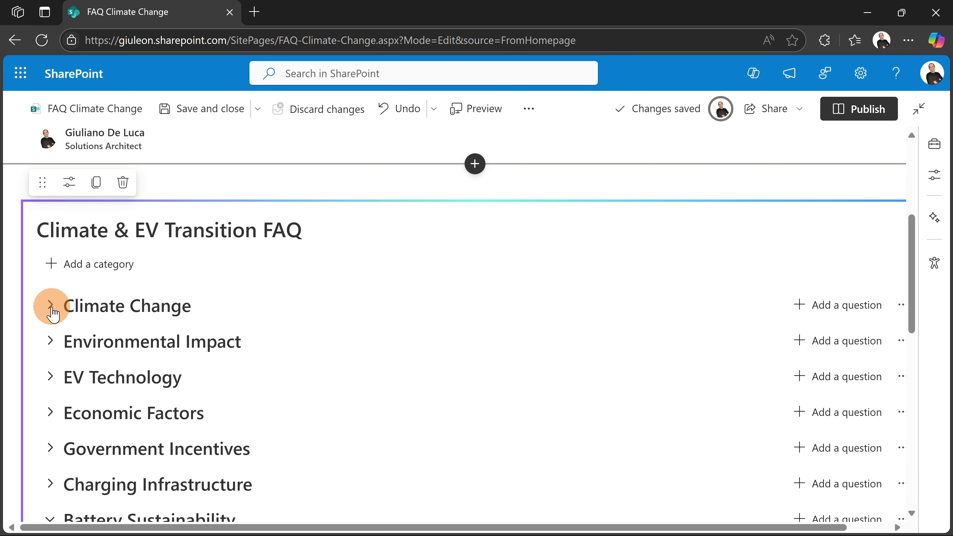
left_click(52, 310)
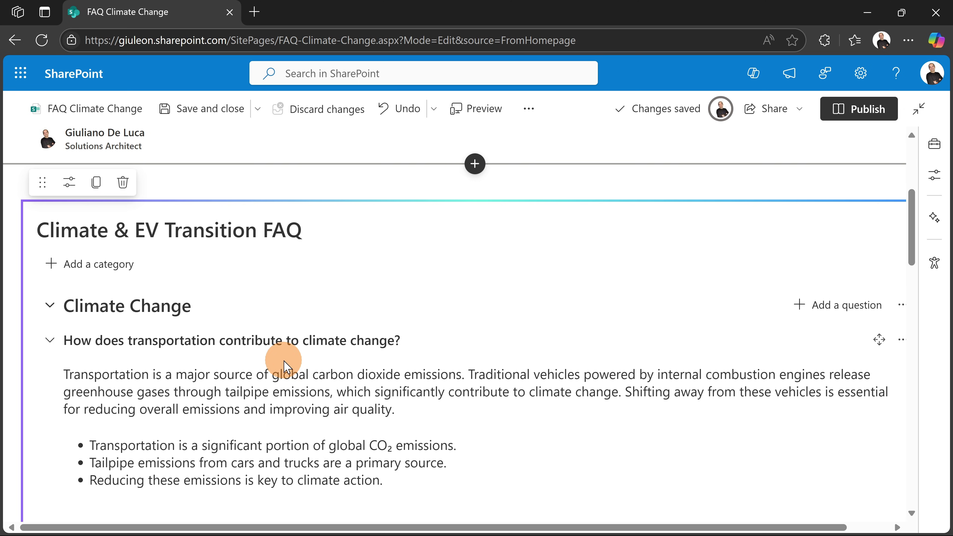
Step: In the FAQ properties, try Plus/Minus icons, revert to Chevron, and keep General purpose
left_click(936, 175)
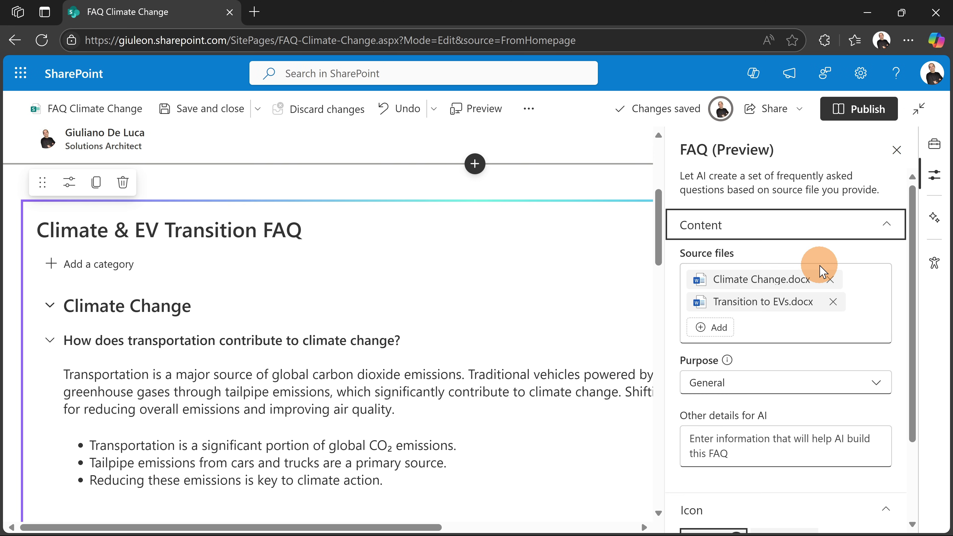
scroll(818, 270, "down", 3)
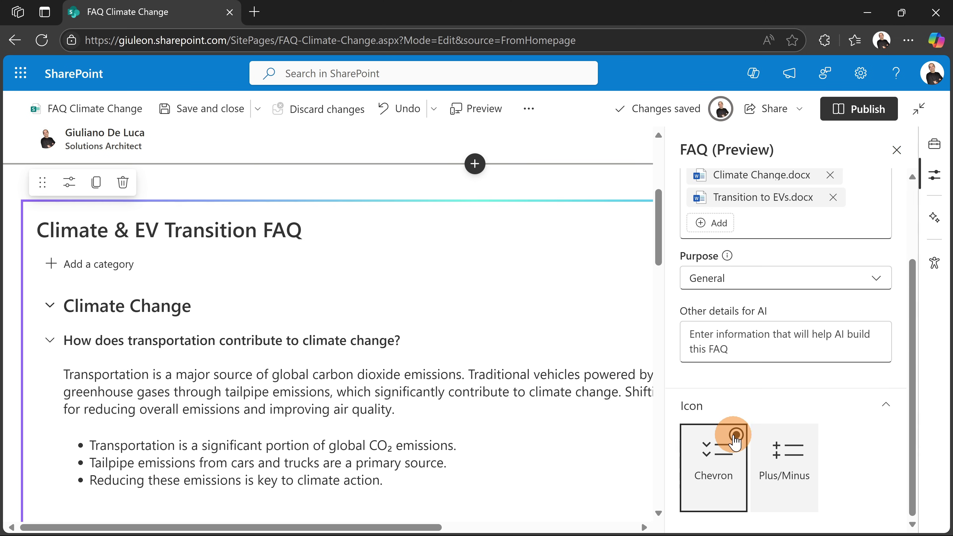
left_click(807, 443)
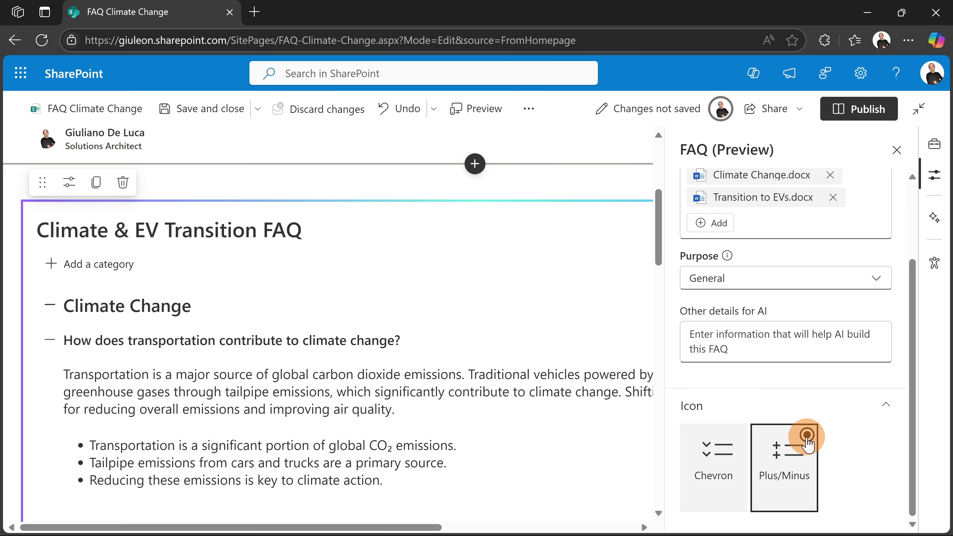
left_click(736, 441)
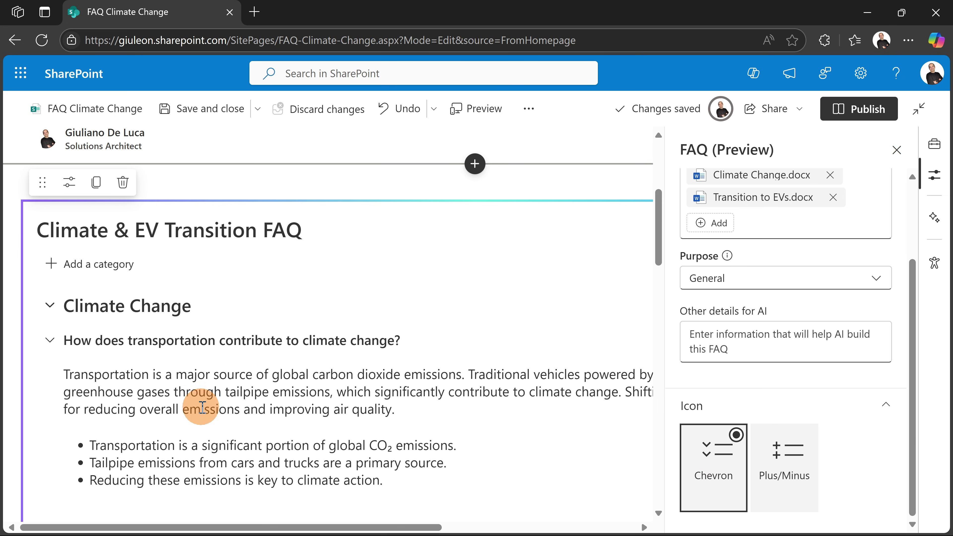
left_click(48, 340)
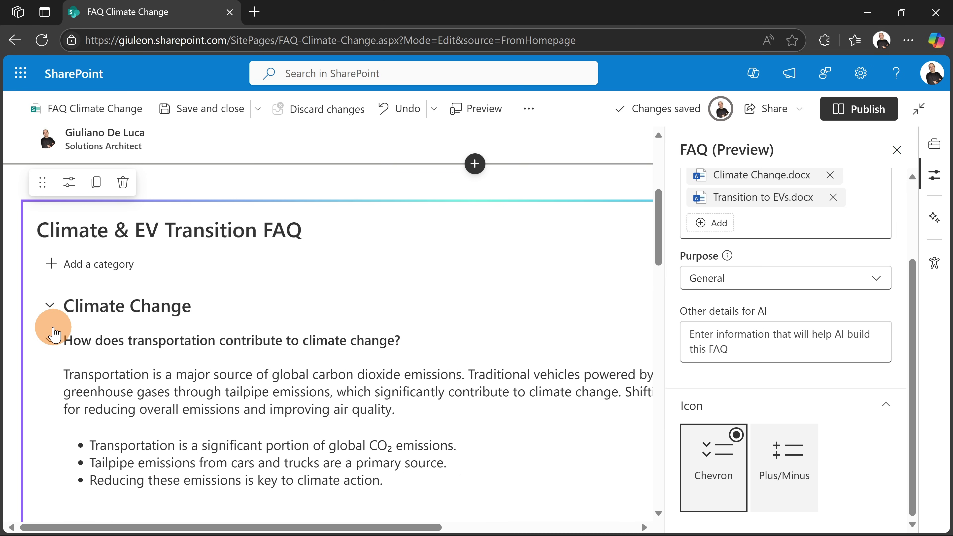
left_click(738, 280)
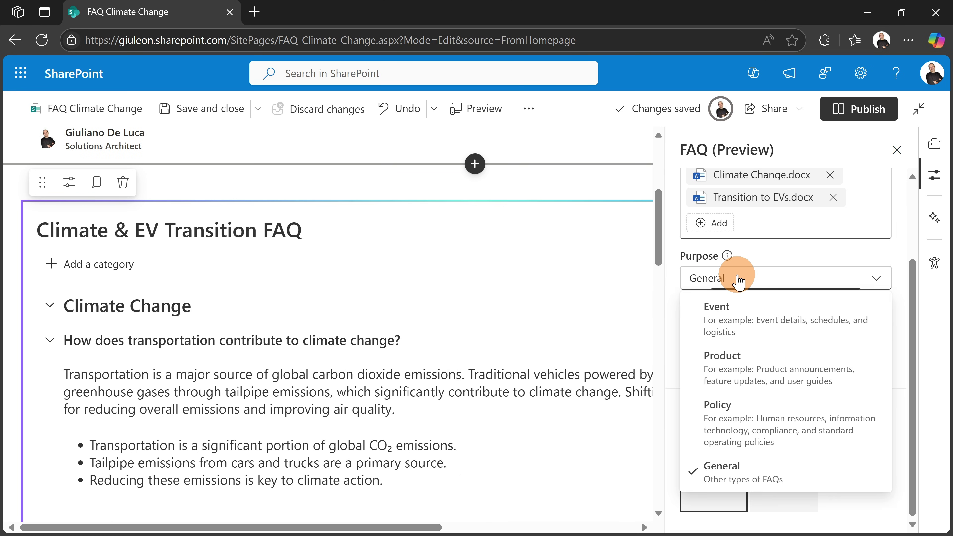
left_click(738, 281)
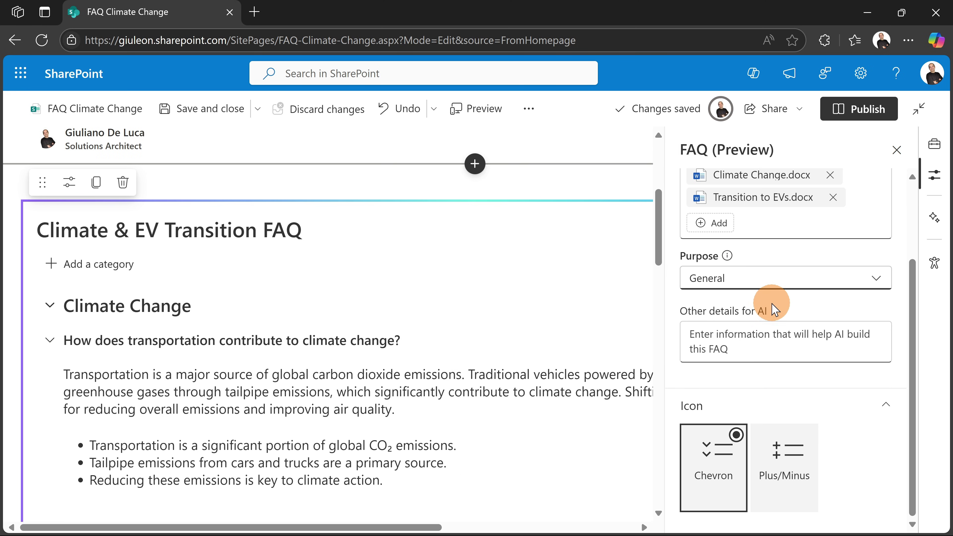
scroll(775, 310, "up", 3)
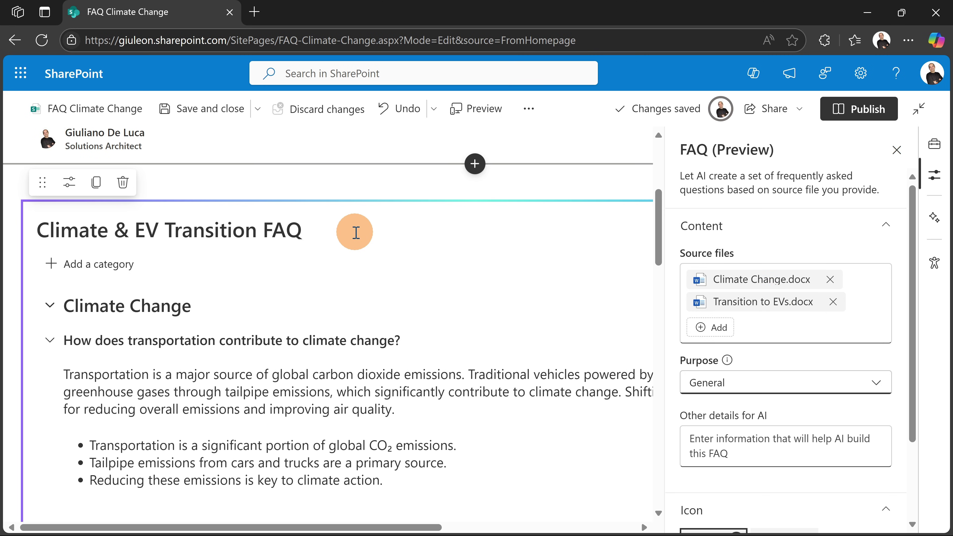
Step: Insert a second AI FAQ web part sourced from Transition to EVs.docx and Climate Change.docx
left_click(269, 199)
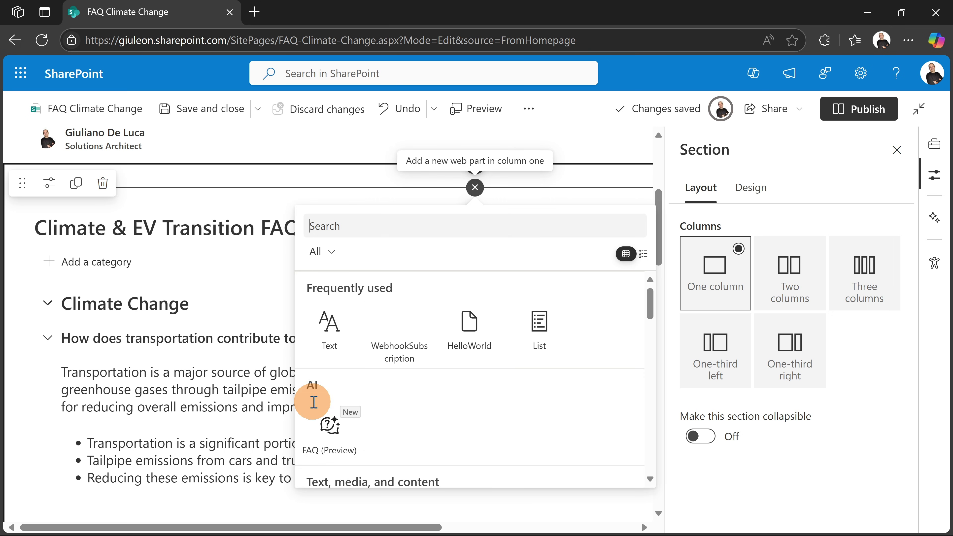
left_click(330, 428)
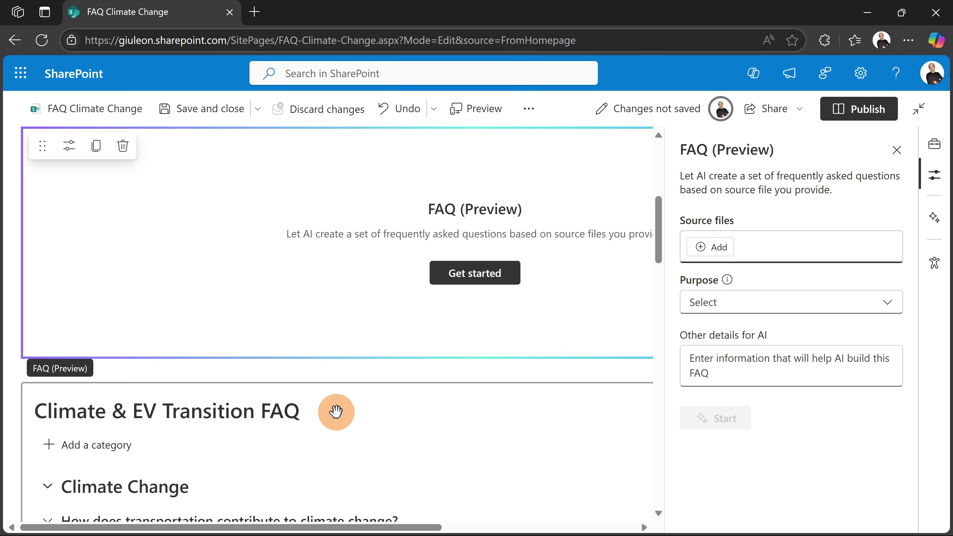
left_click(464, 278)
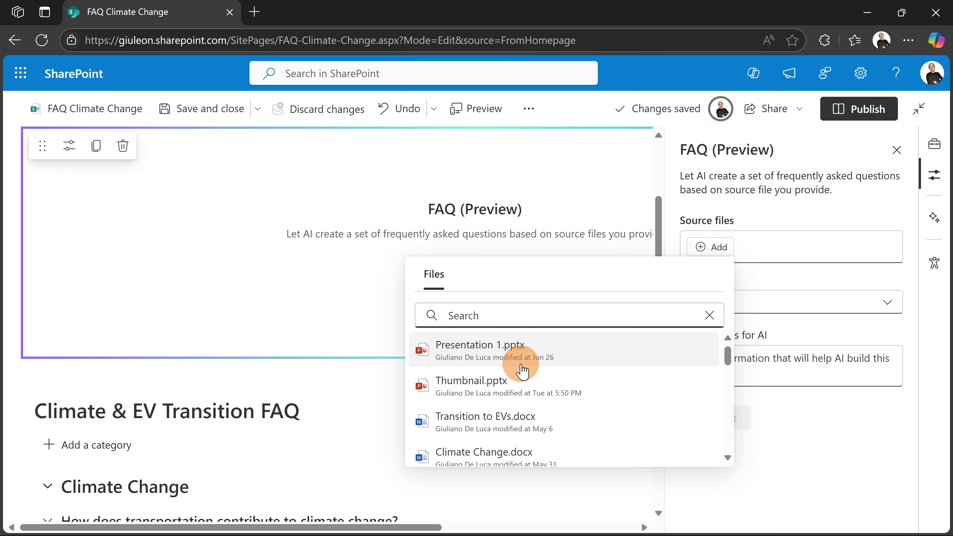
left_click(528, 425)
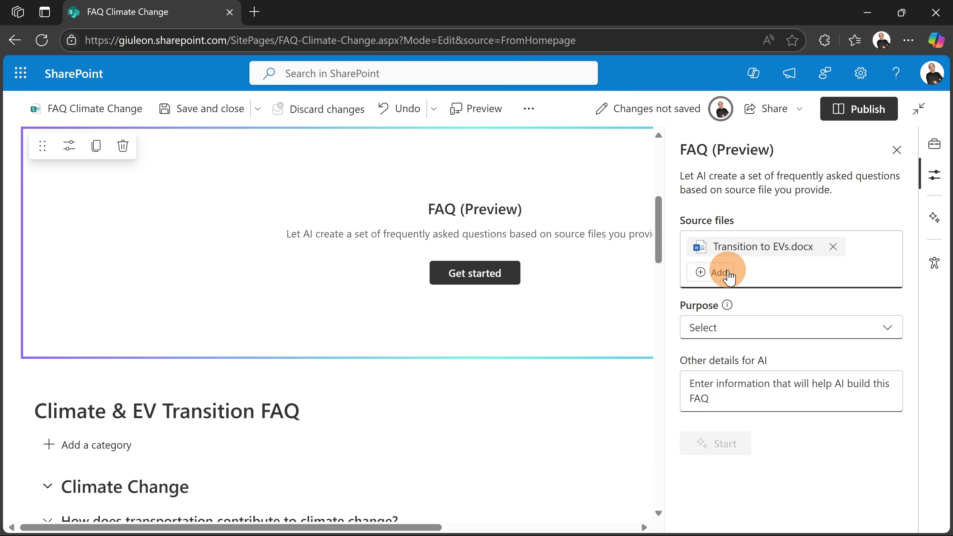
left_click(721, 280)
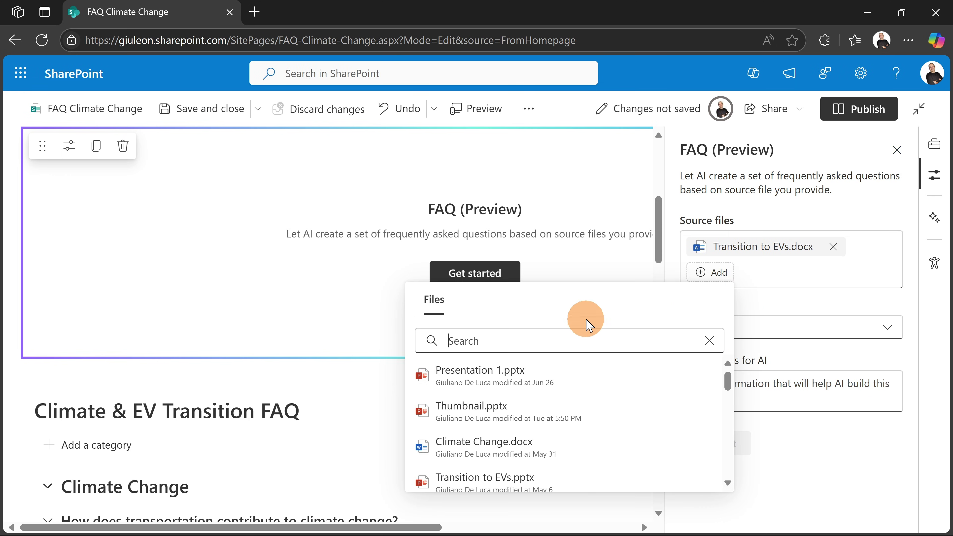
left_click(523, 458)
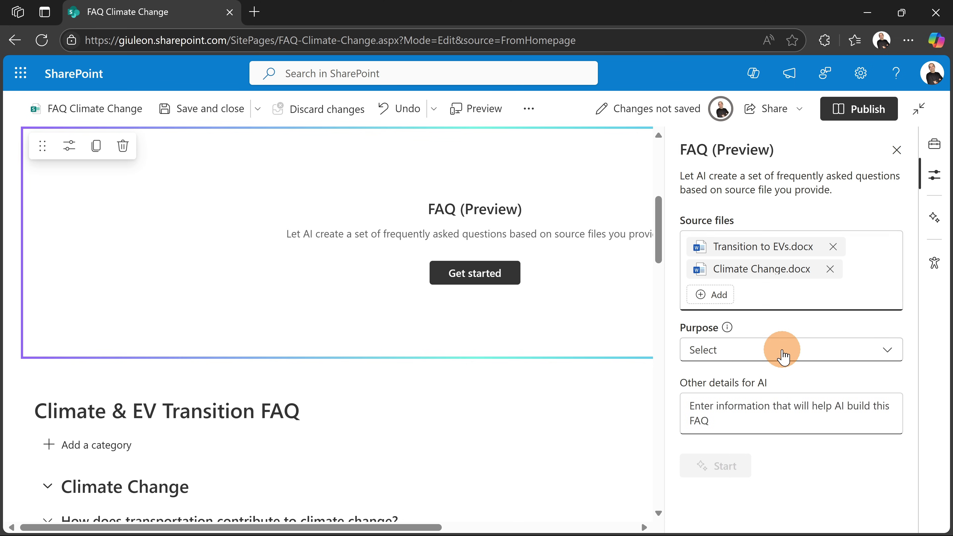
Step: Set the FAQ purpose to General and paste the battery-usage guidance as extra AI details
left_click(742, 364)
left_click(738, 319)
left_click(747, 417)
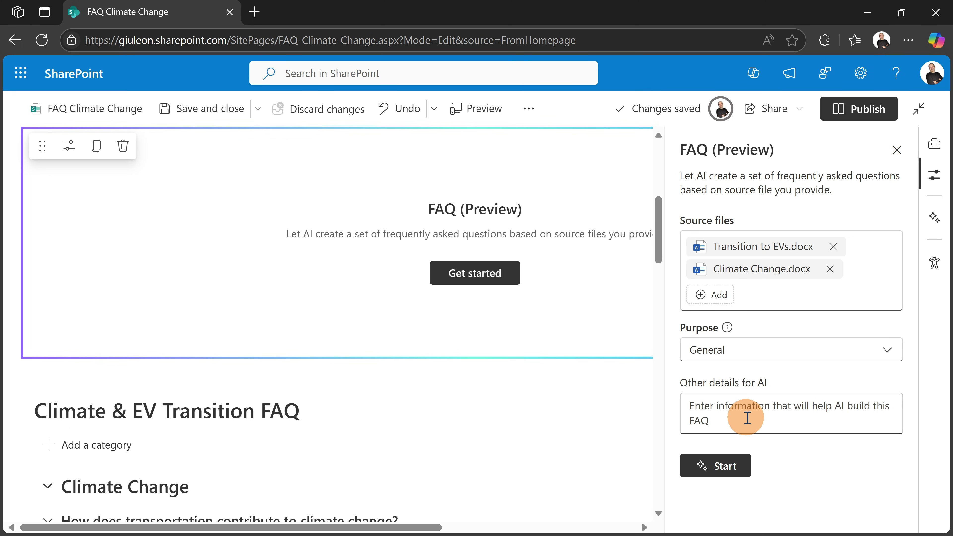
type("Highlight the usage of batteries and the impact that they have")
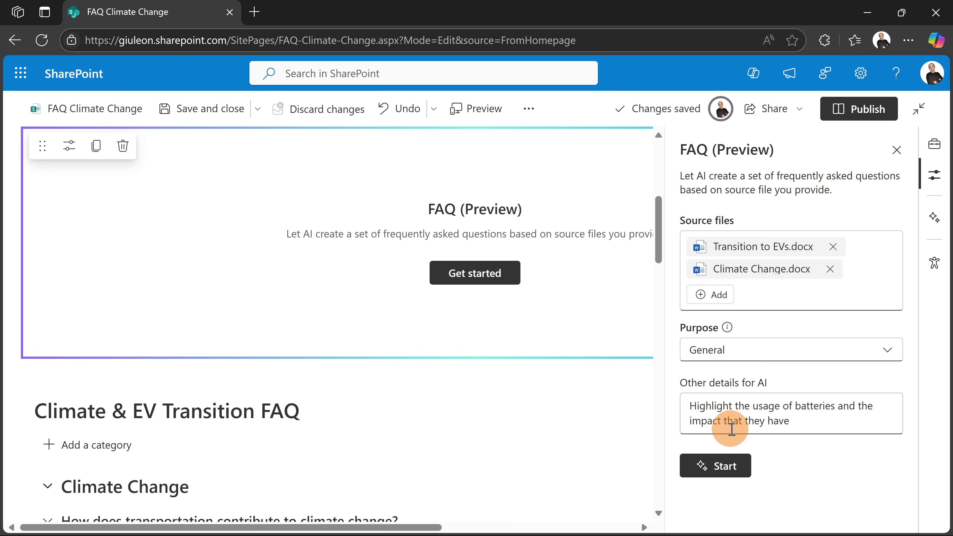
Step: Start generating the second FAQ's categories from the two documents and close the settings panel
left_click(712, 462)
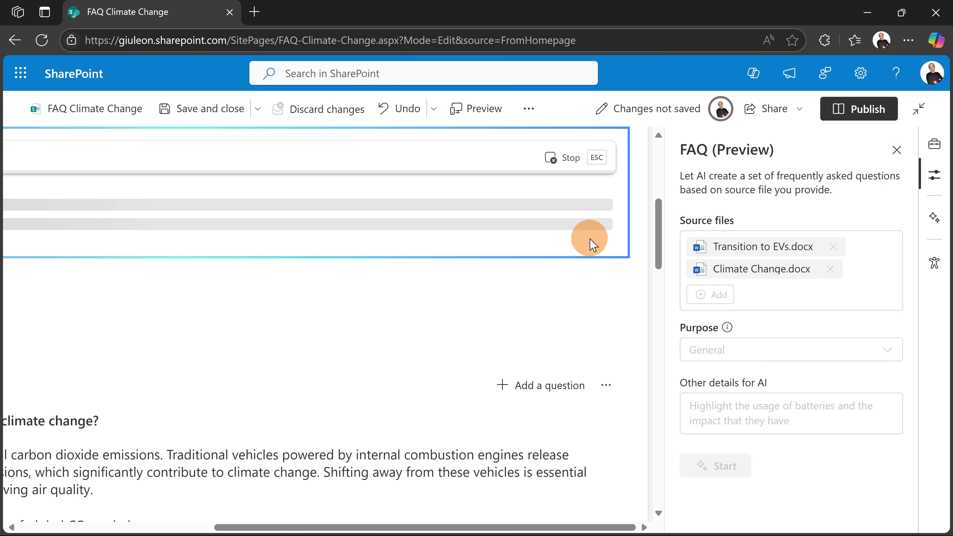
left_click(896, 151)
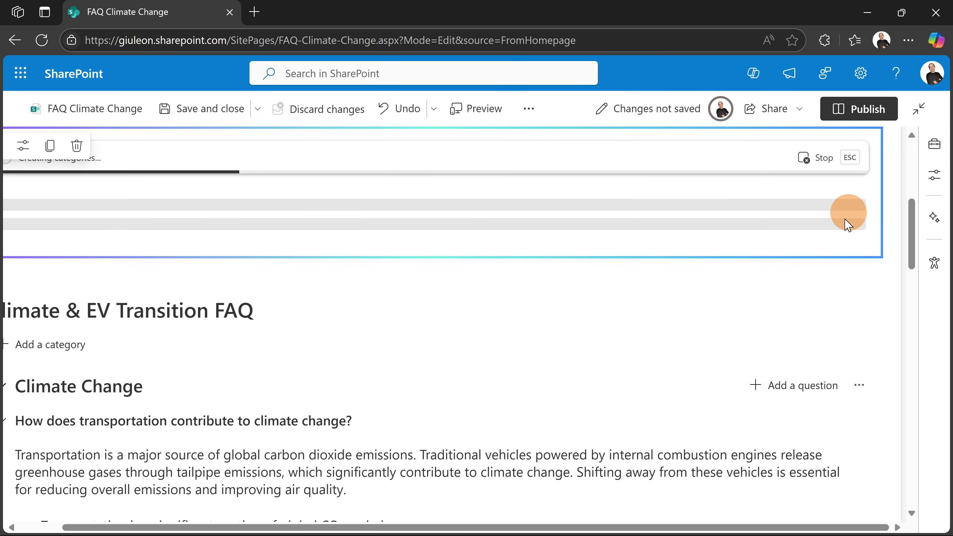
left_click_drag(479, 526, 256, 526)
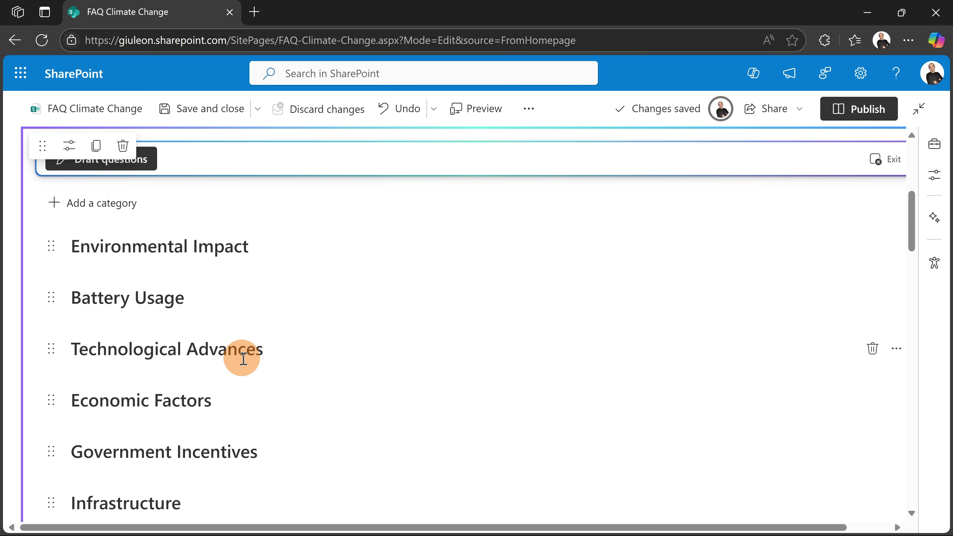
scroll(198, 338, "up", 3)
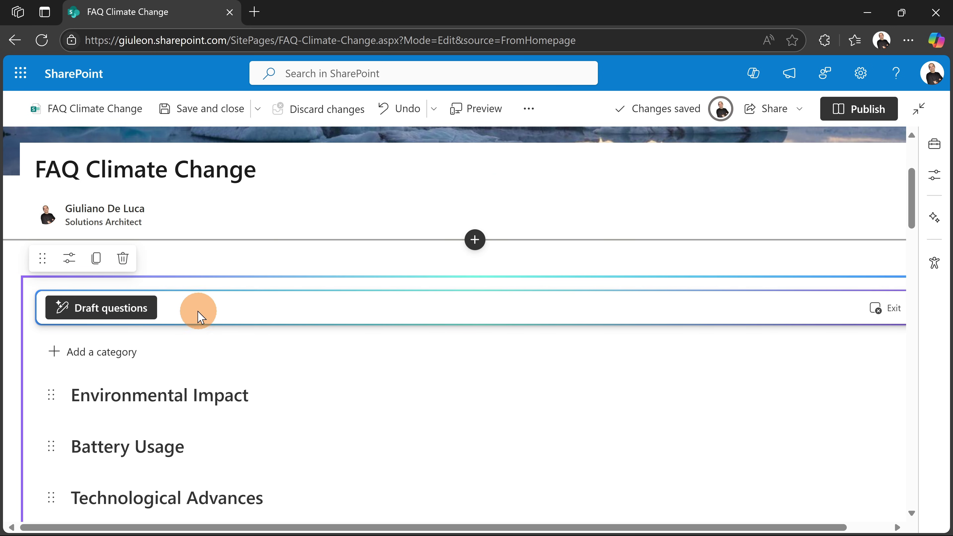
Step: Draft questions under each category, such as Environmental Impact and Battery Usage
left_click(122, 321)
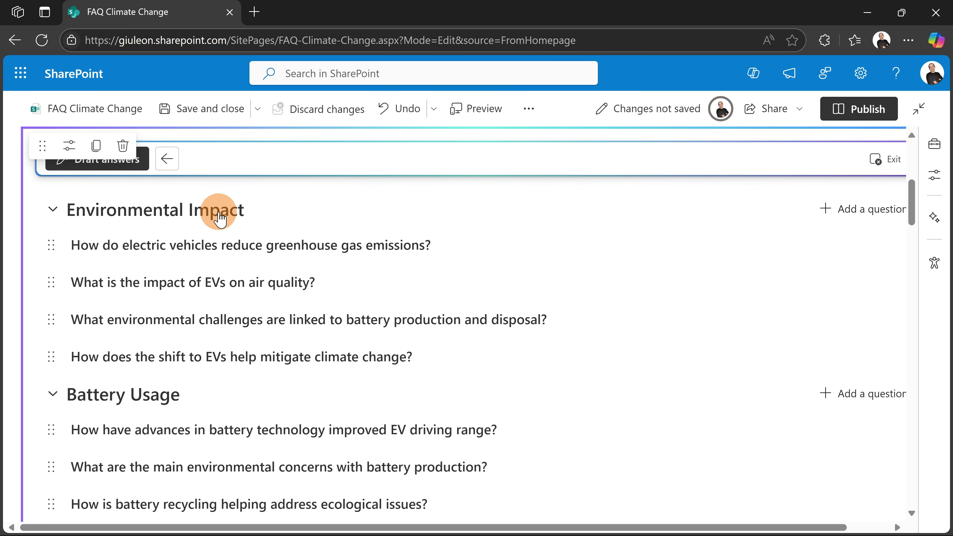
scroll(198, 408, "down", 4)
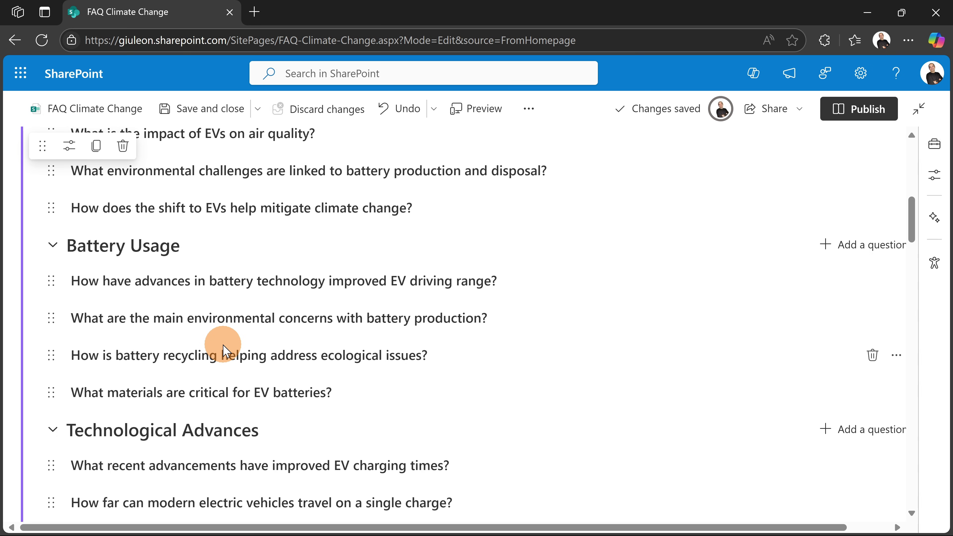
scroll(224, 351, "up", 4)
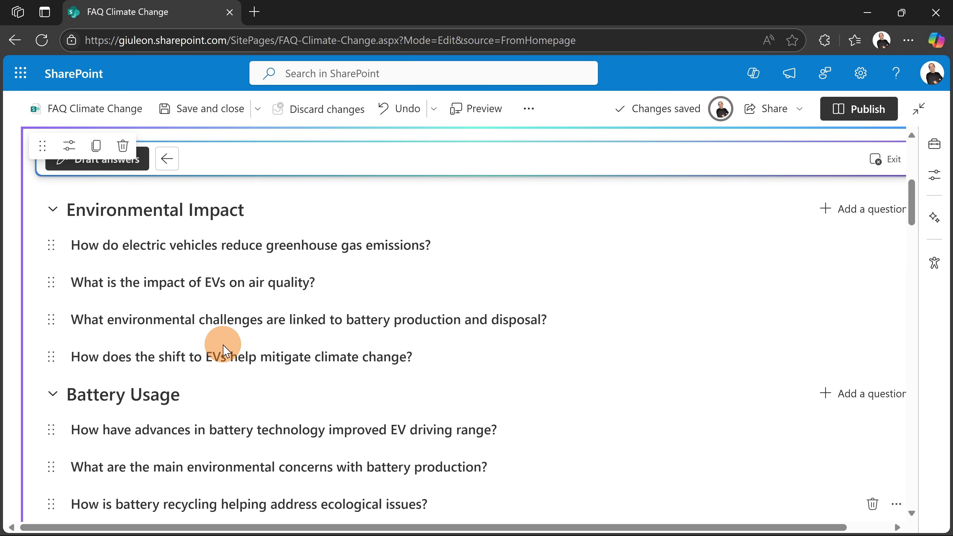
scroll(223, 351, "up", 4)
Step: Draft sourced answers for all second-FAQ questions and review them, including the 300-mile EV range answer
left_click(134, 324)
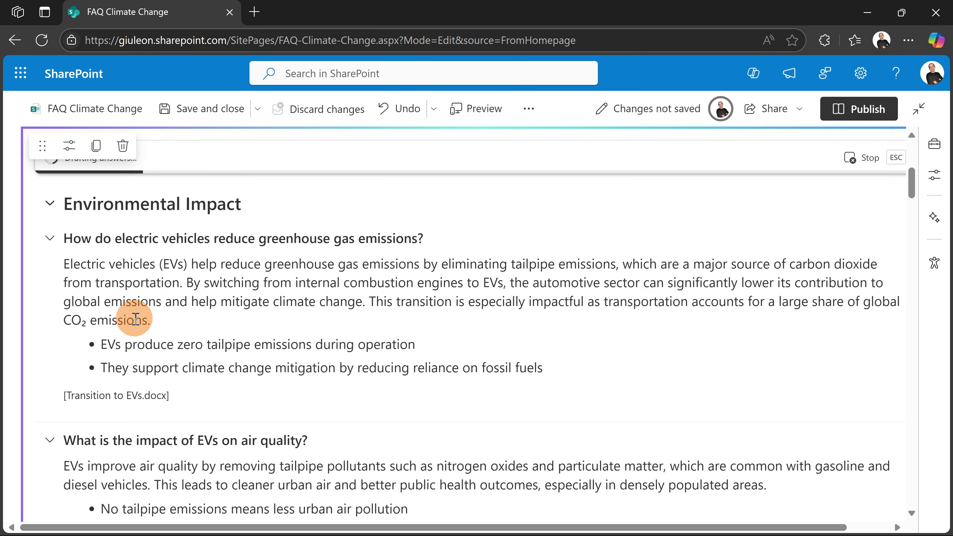
scroll(150, 317, "down", 4)
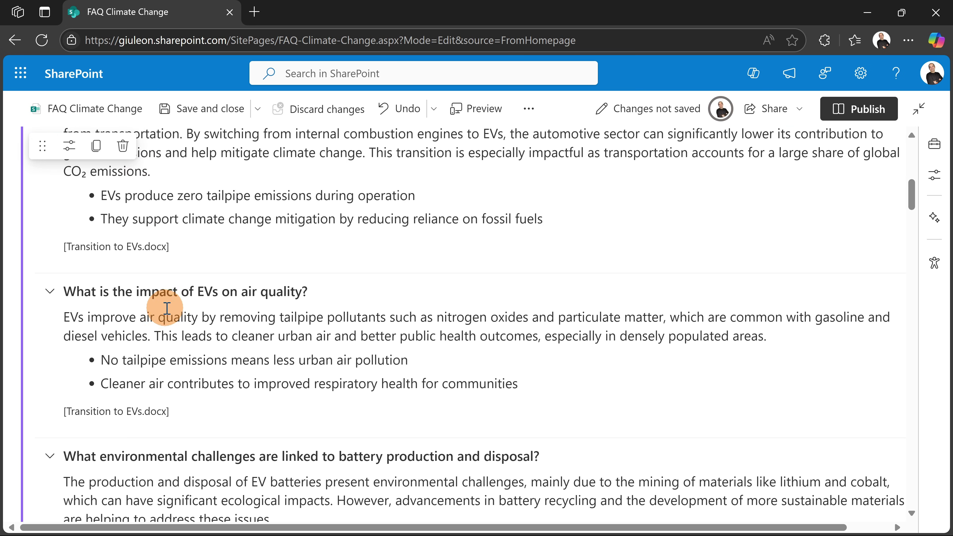
scroll(112, 297, "down", 9)
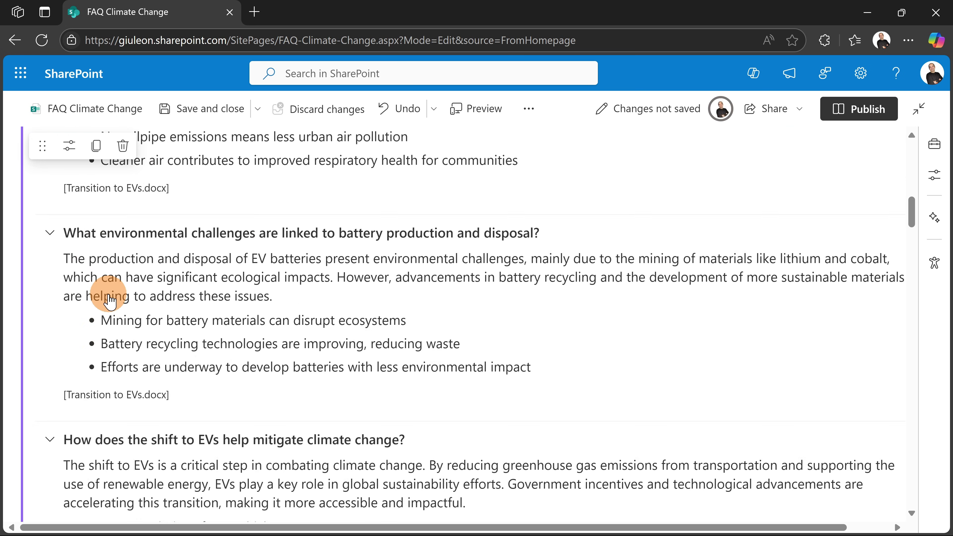
scroll(108, 297, "down", 2)
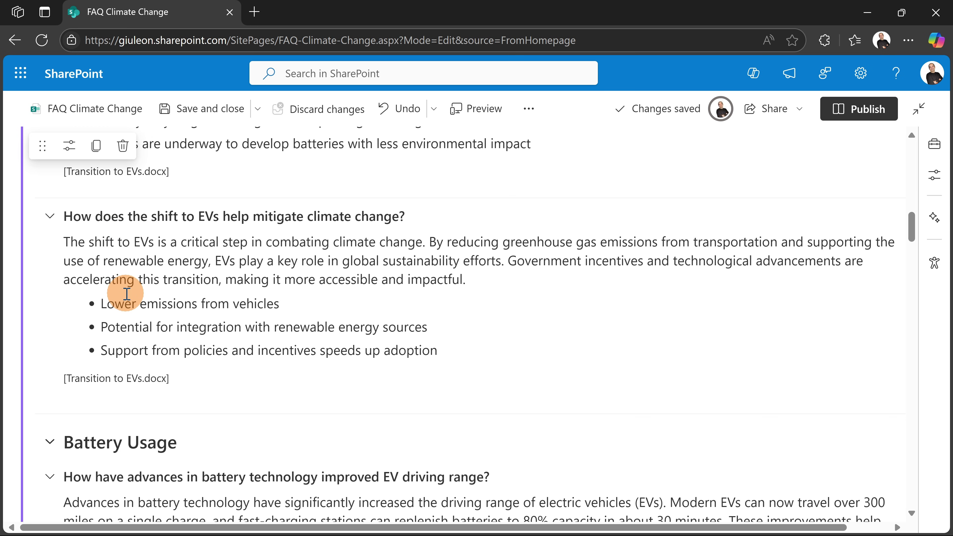
scroll(127, 290, "down", 4)
scroll(128, 300, "down", 2)
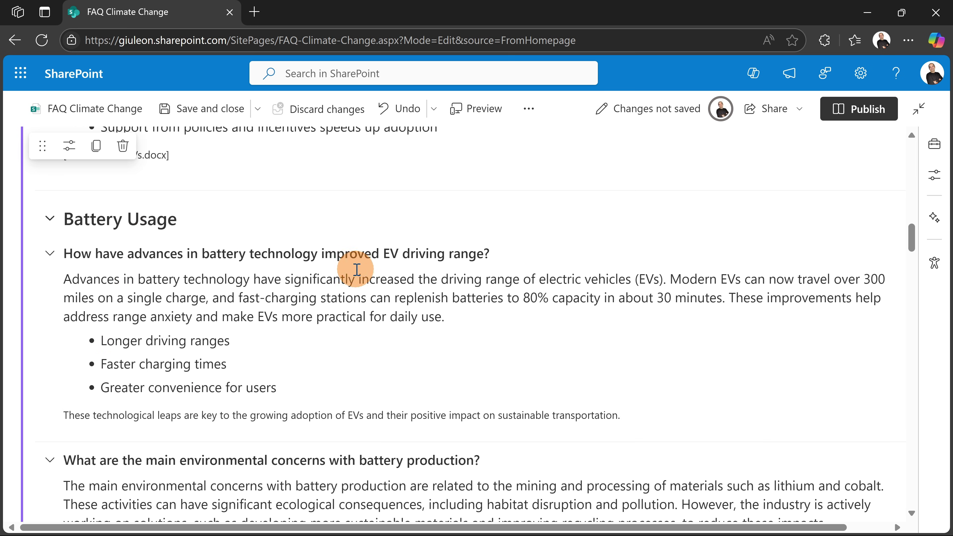
scroll(366, 267, "down", 4)
scroll(366, 268, "up", 2)
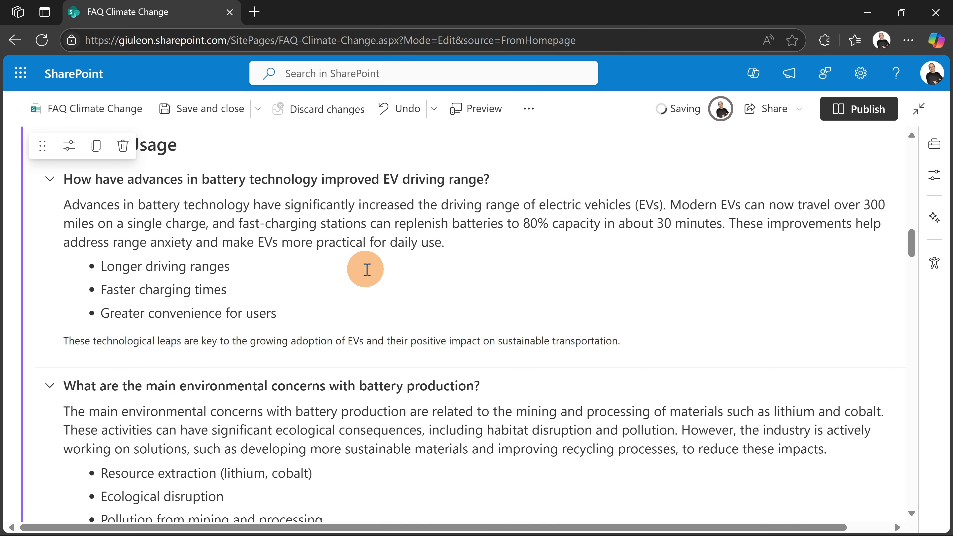
scroll(203, 262, "down", 4)
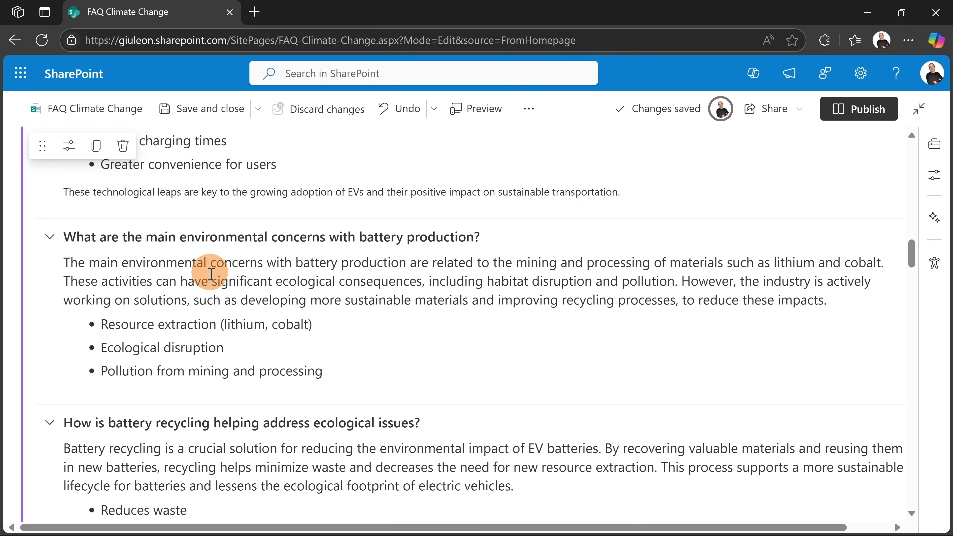
scroll(263, 281, "up", 1)
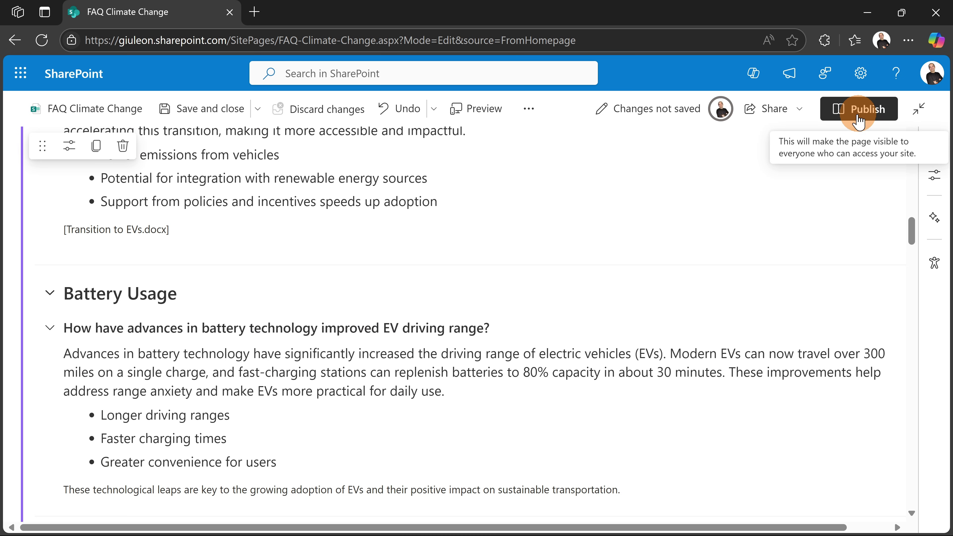
Step: Publish the FAQ Climate Change page and post it as news on this site
left_click(863, 119)
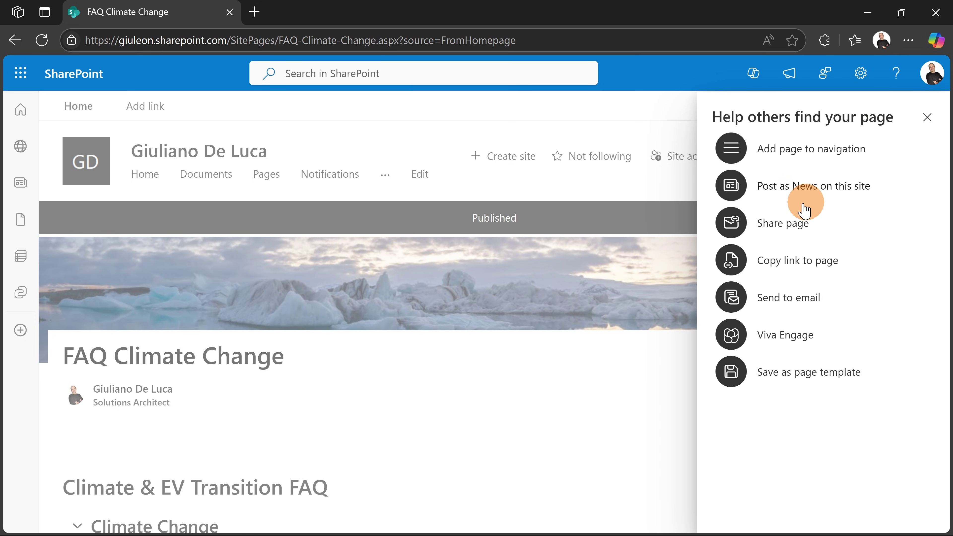
left_click(803, 196)
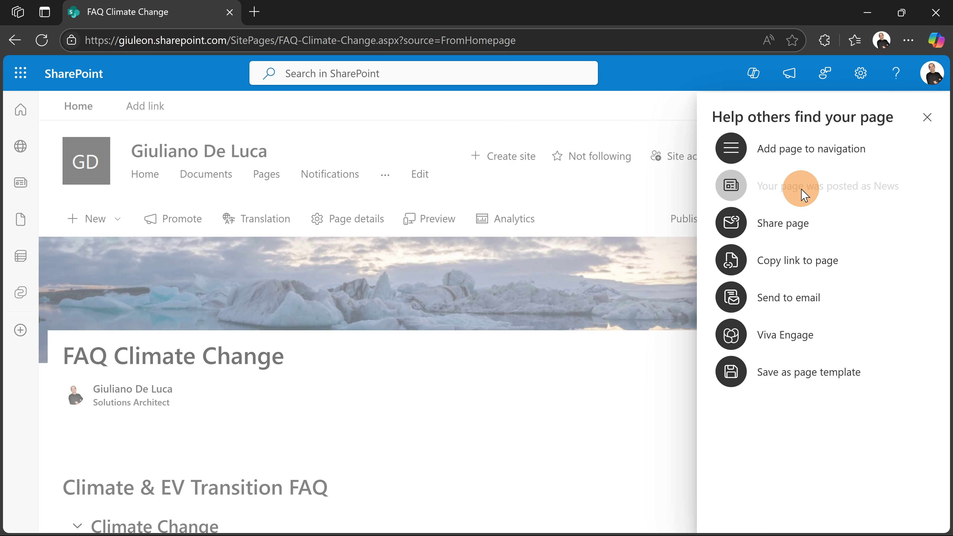
left_click(927, 117)
Step: Open the FAQ Climate Change news post from the Home page's News section and review it
left_click(130, 154)
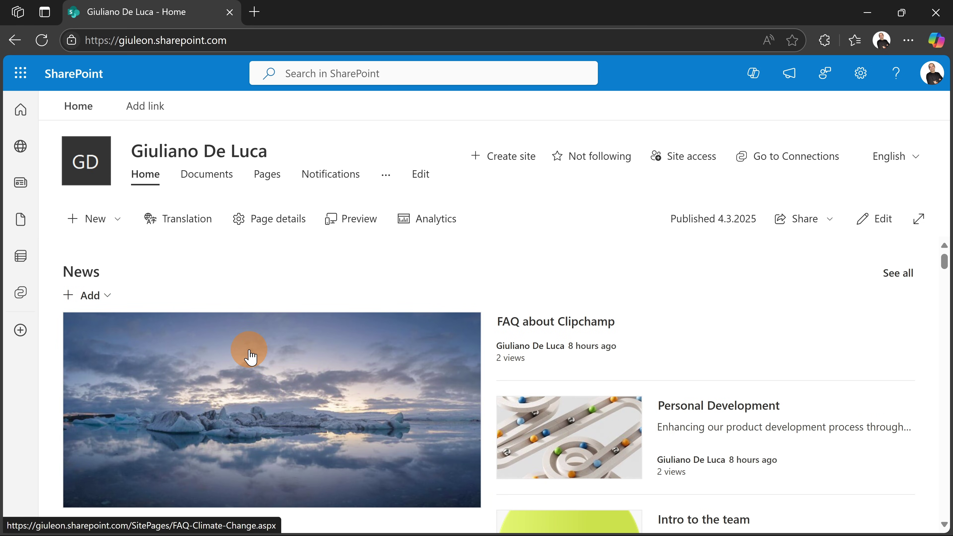
scroll(228, 353, "down", 3)
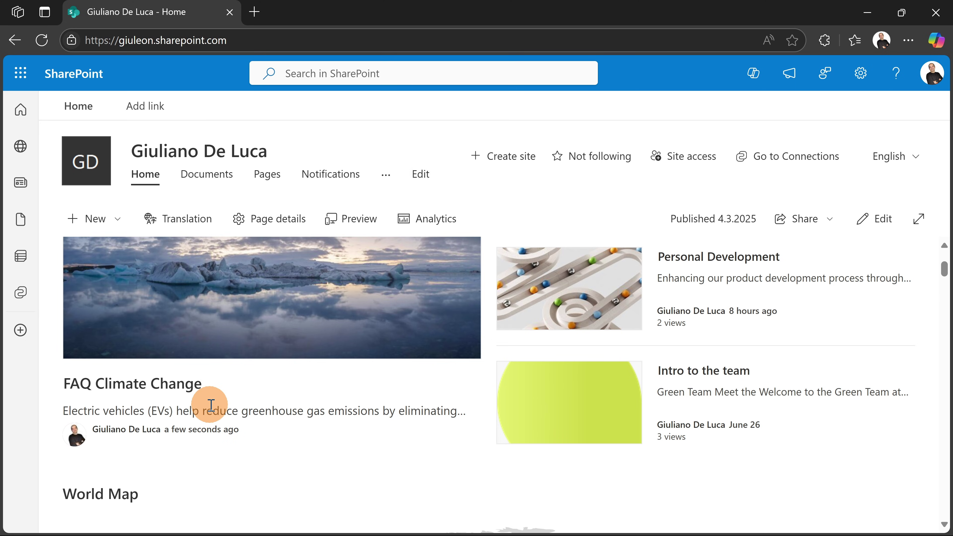
left_click(192, 376)
scroll(287, 329, "down", 5)
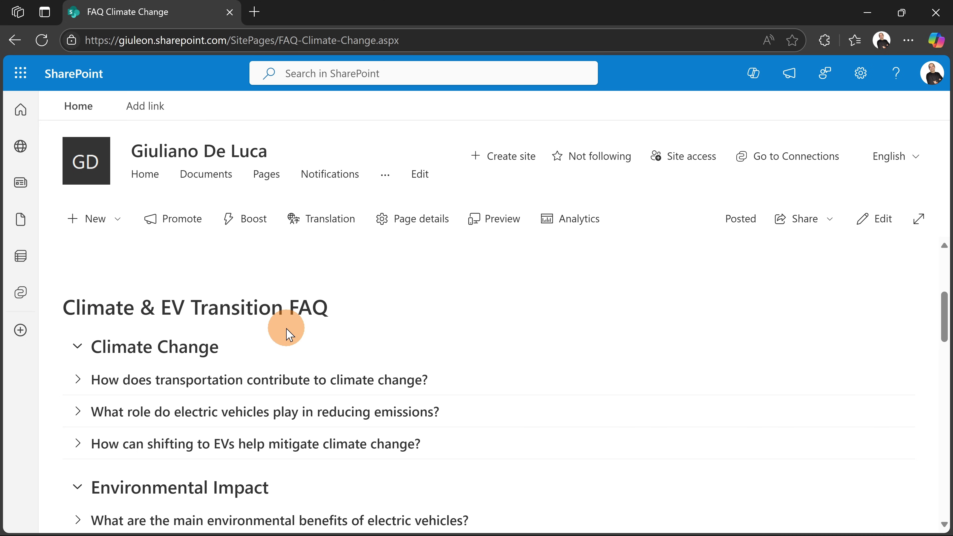
scroll(278, 353, "down", 2)
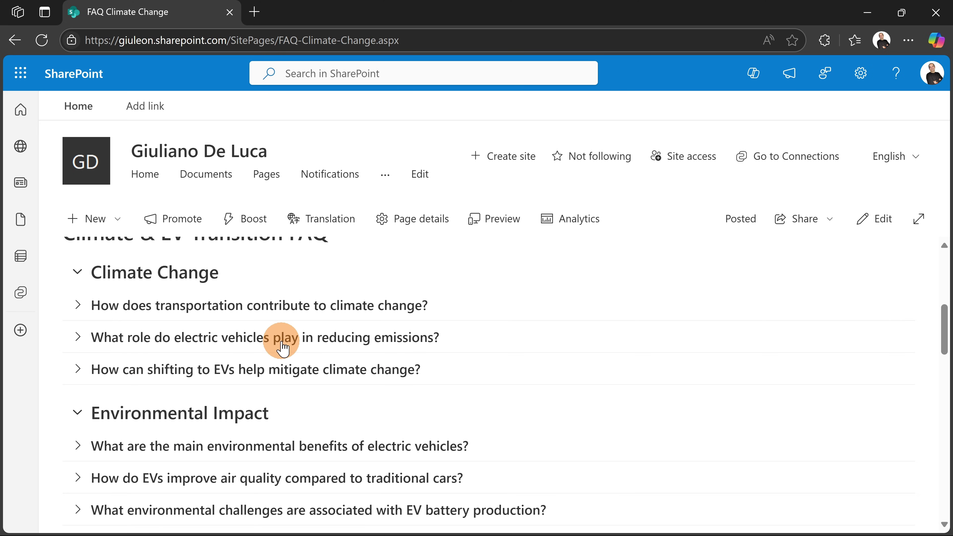
scroll(381, 283, "up", 2)
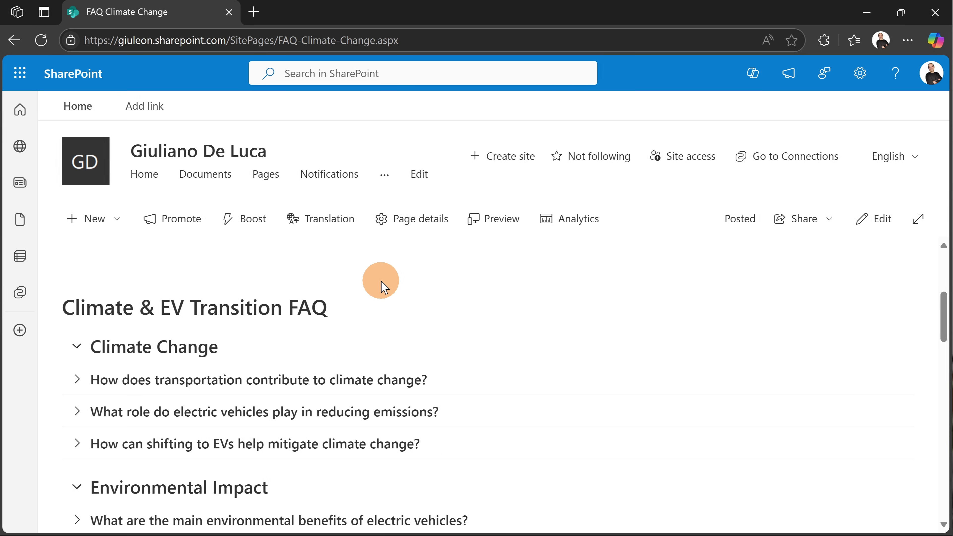